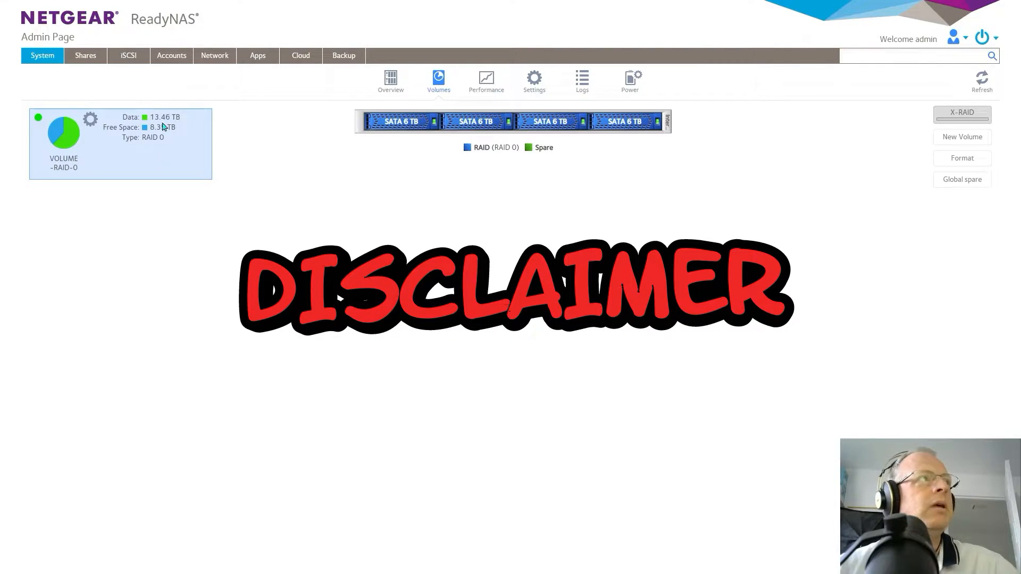
Destroy the existing RAID 0 volume, entering DESTROY as the confirmation text.
{"action": "left_click", "coordinate": [91, 122]}
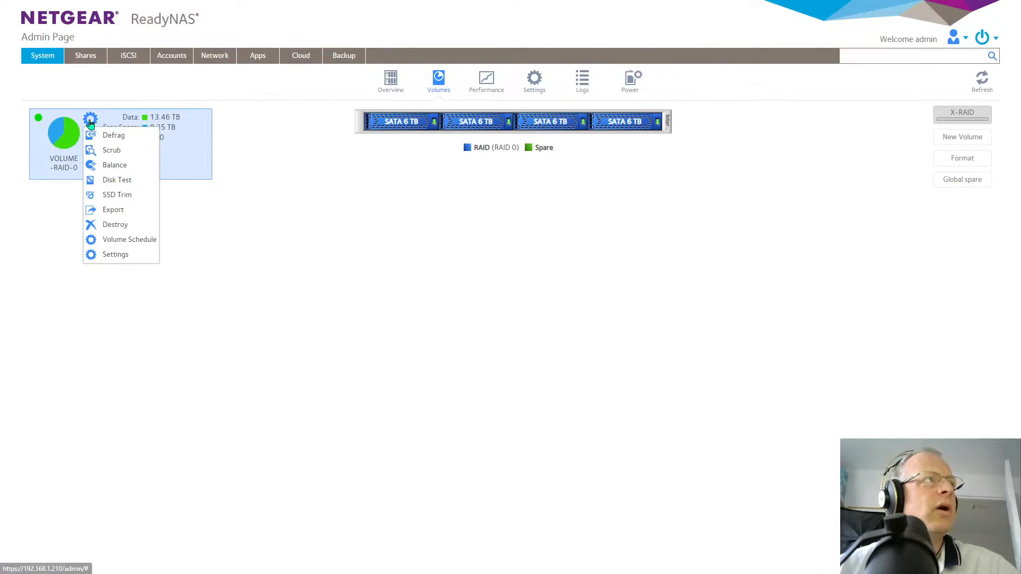
{"action": "left_click", "coordinate": [114, 225]}
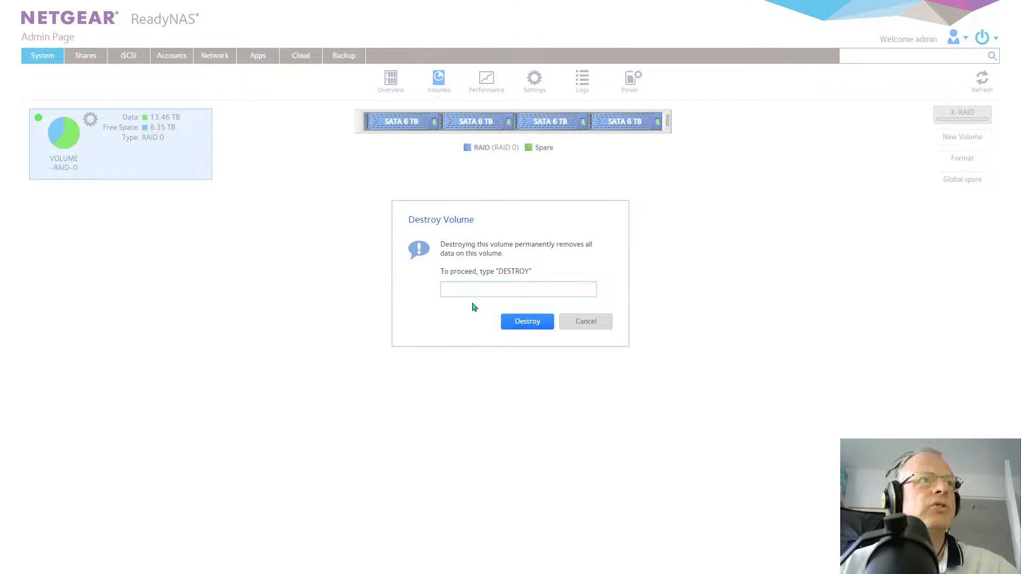
{"action": "type", "text": "DEST"}
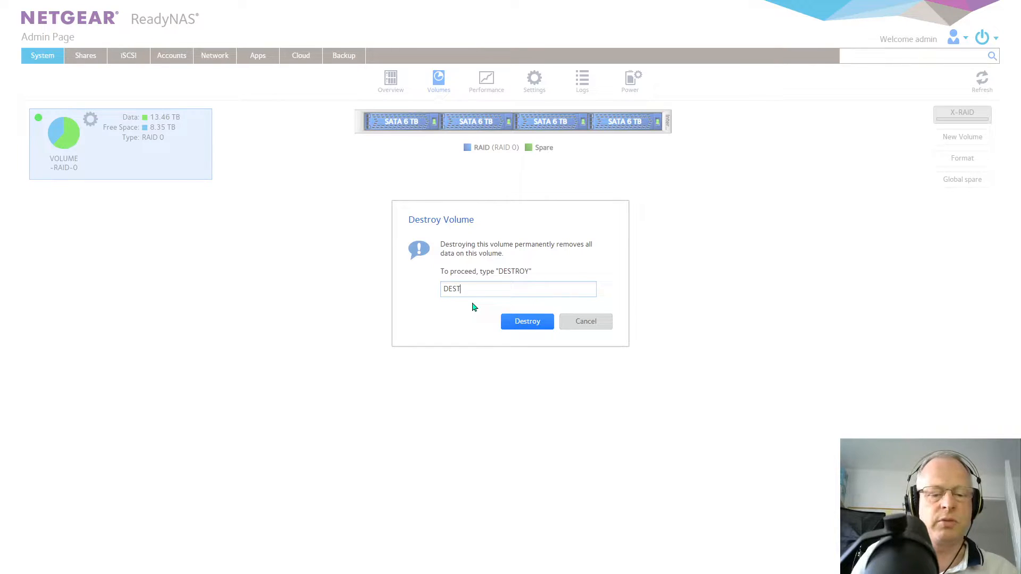
{"action": "type", "text": "ROY"}
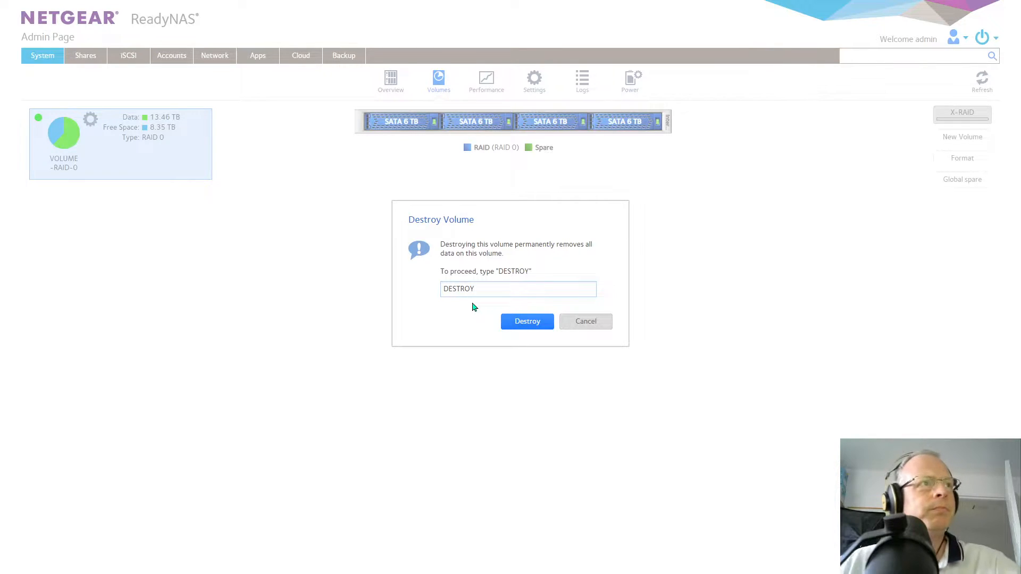
{"action": "left_click", "coordinate": [524, 323]}
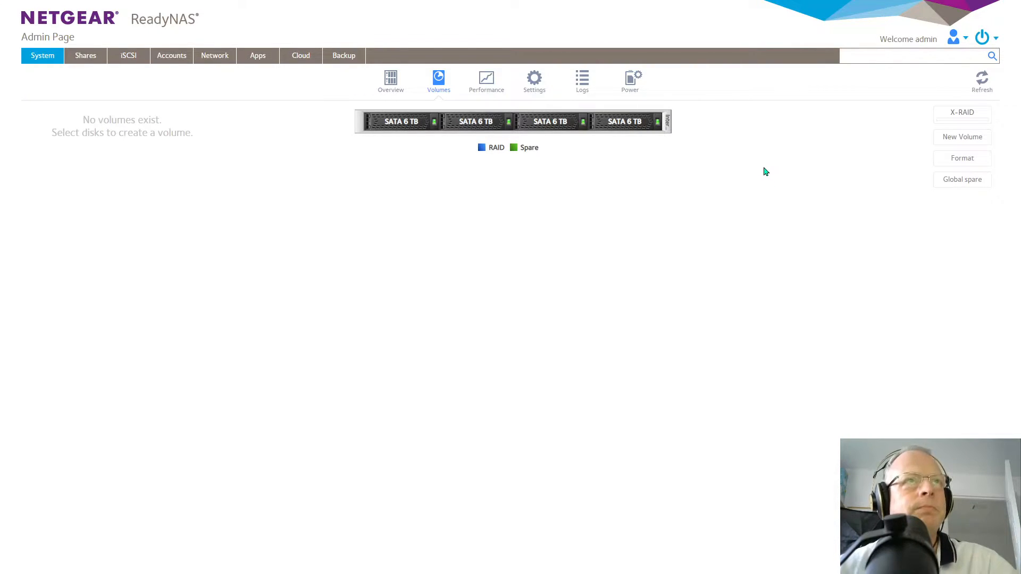
Create a JBOD volume named VOLUME-JBOD-DISK1 on the first disk, accepting no disk protection, and refresh the volume list.
{"action": "left_click", "coordinate": [396, 122]}
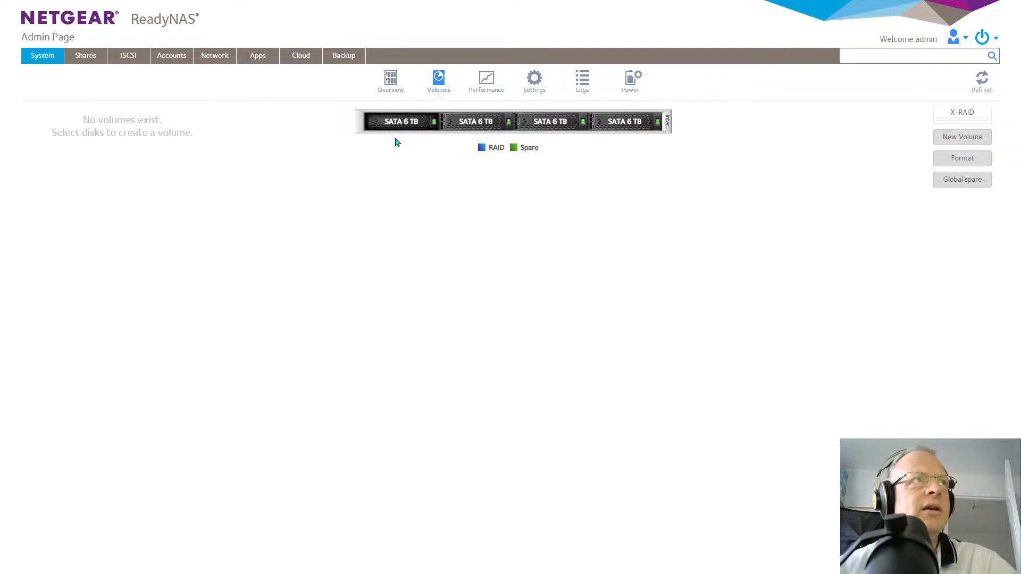
{"action": "left_click", "coordinate": [965, 137]}
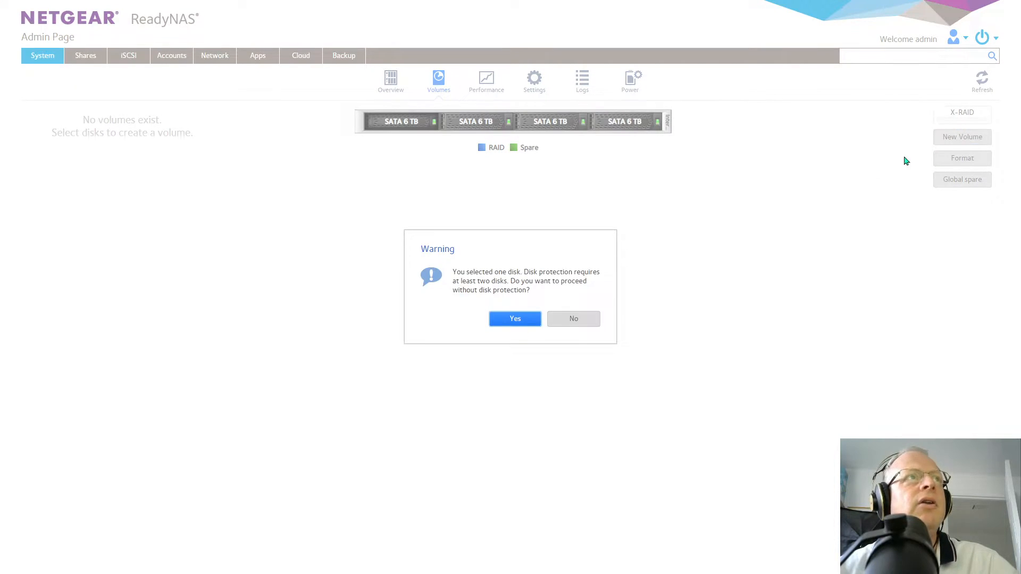
{"action": "left_click", "coordinate": [514, 319]}
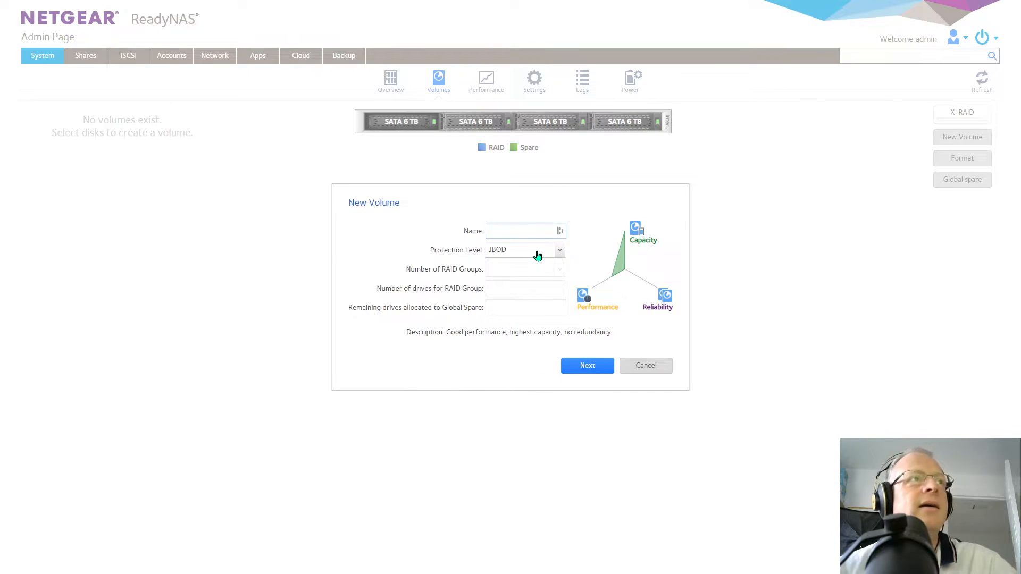
{"action": "left_click", "coordinate": [559, 252]}
{"action": "left_click", "coordinate": [559, 252]}
{"action": "left_click", "coordinate": [560, 252]}
{"action": "left_click", "coordinate": [561, 255]}
{"action": "left_click", "coordinate": [520, 227]}
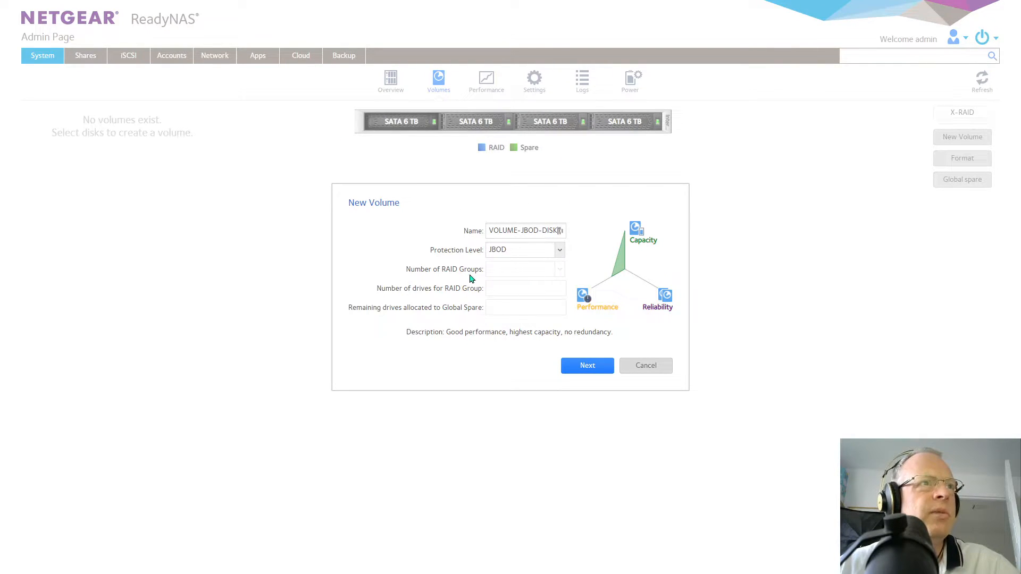
{"action": "left_click", "coordinate": [589, 368]}
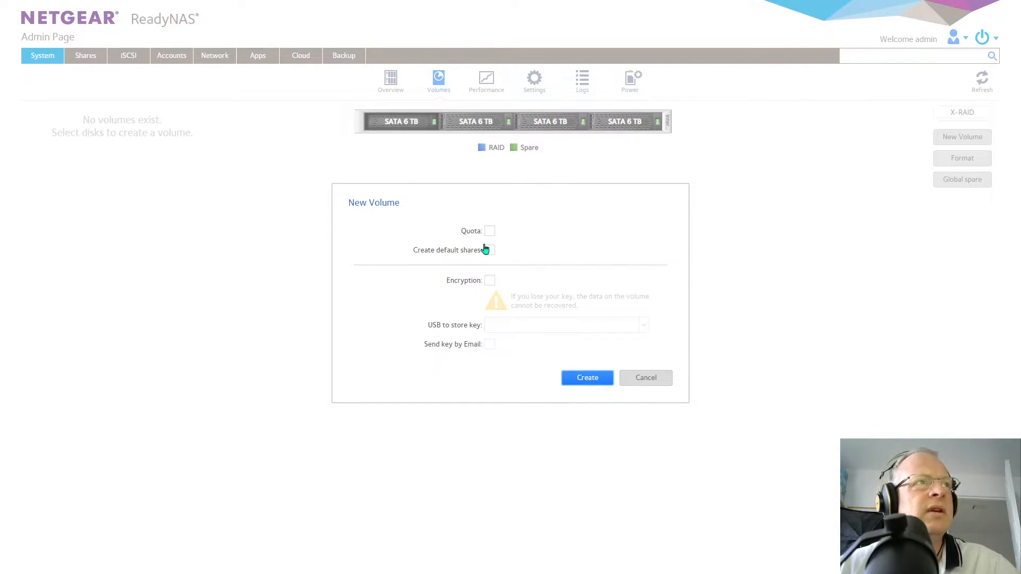
{"action": "left_click", "coordinate": [588, 379]}
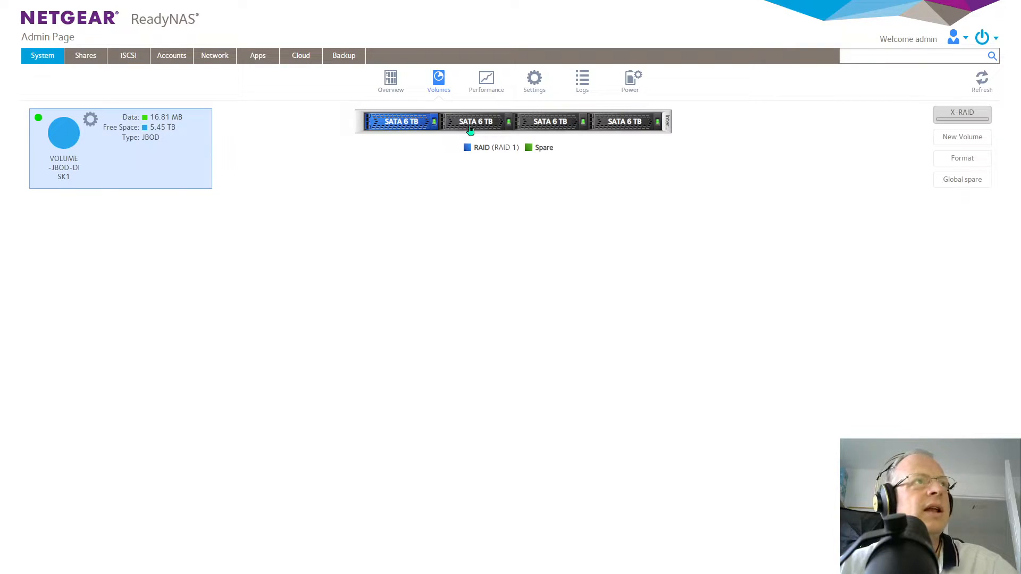
{"action": "left_click", "coordinate": [980, 81]}
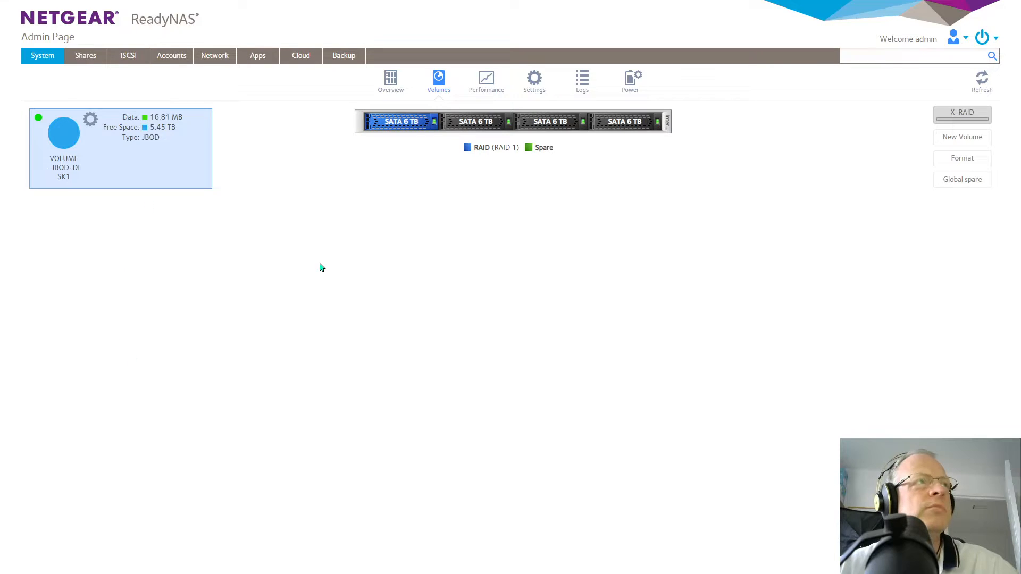
Create a JBOD volume named VOLUME-JBOD-DISK2 on the second disk without disk protection, quota or encryption, and refresh the volume list.
{"action": "left_click", "coordinate": [479, 123]}
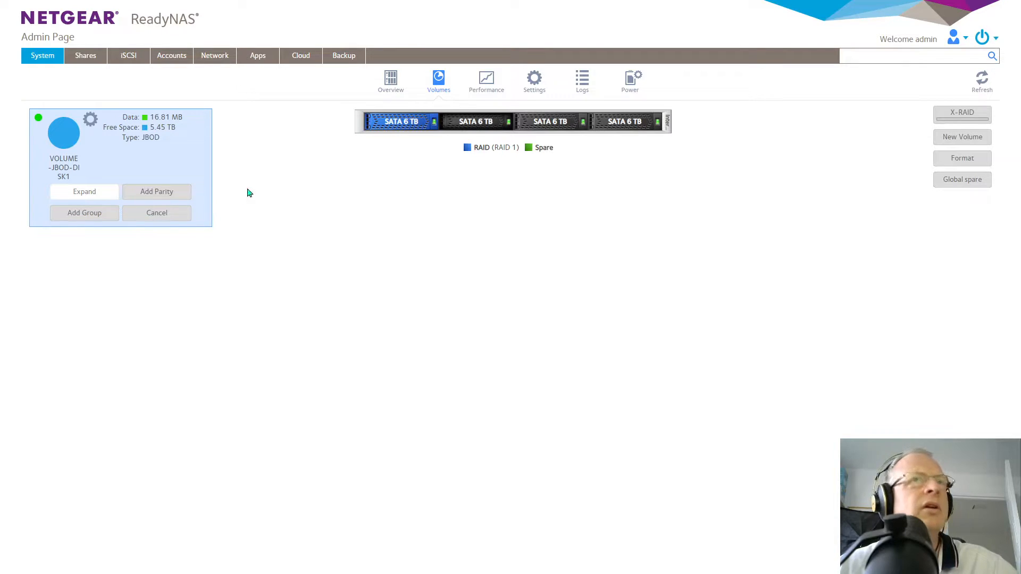
{"action": "left_click", "coordinate": [959, 139]}
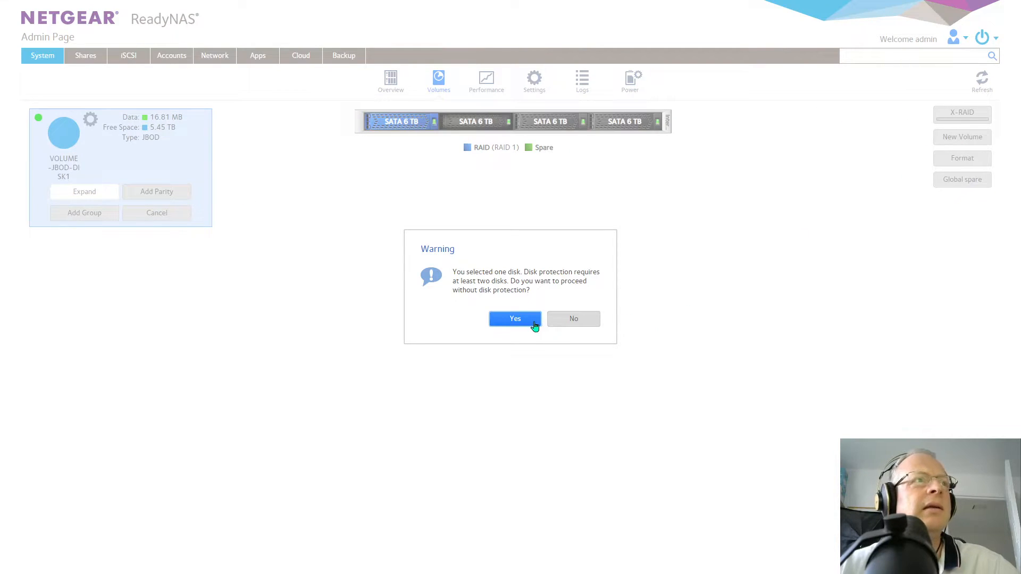
{"action": "left_click", "coordinate": [525, 323]}
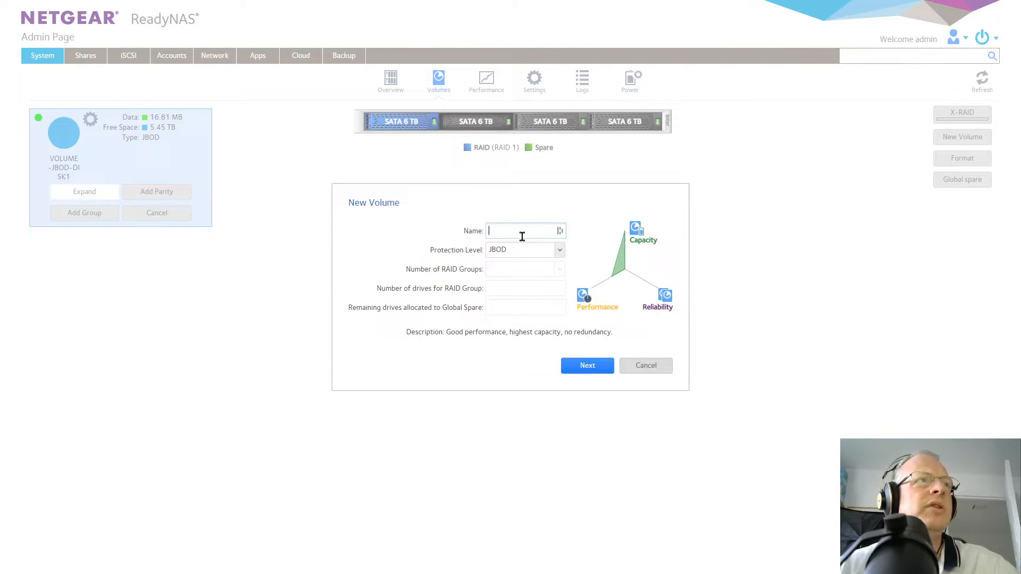
{"action": "type", "text": "V"}
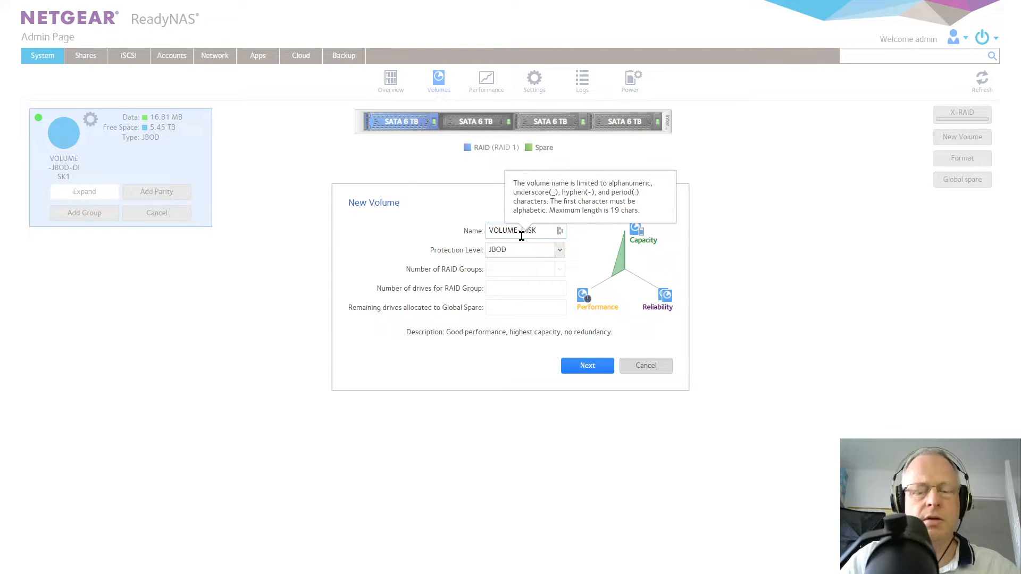
{"action": "type", "text": "OLUME"}
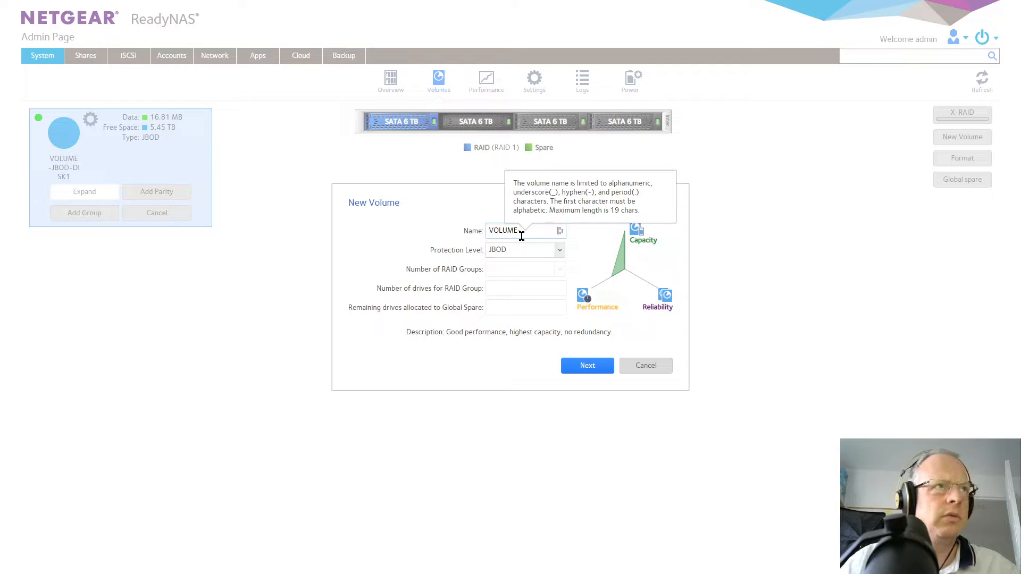
{"action": "type", "text": "-JBOD-DISK2"}
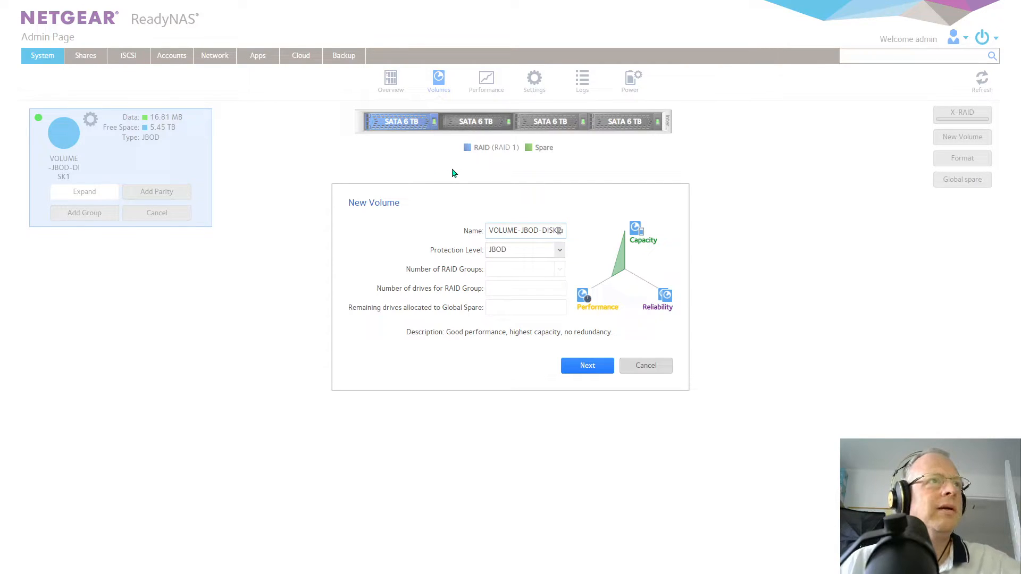
{"action": "left_click", "coordinate": [583, 368]}
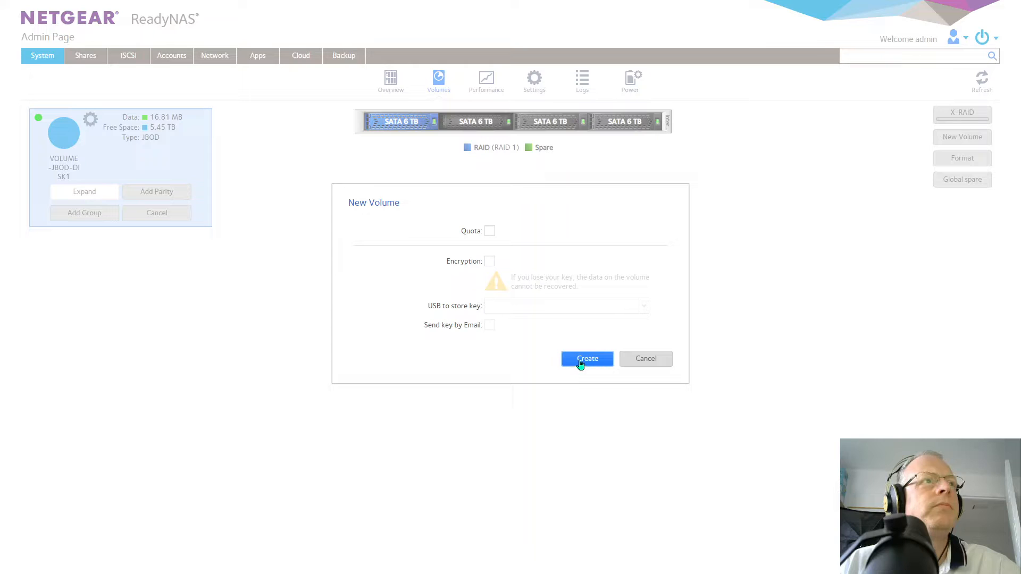
{"action": "left_click", "coordinate": [580, 365]}
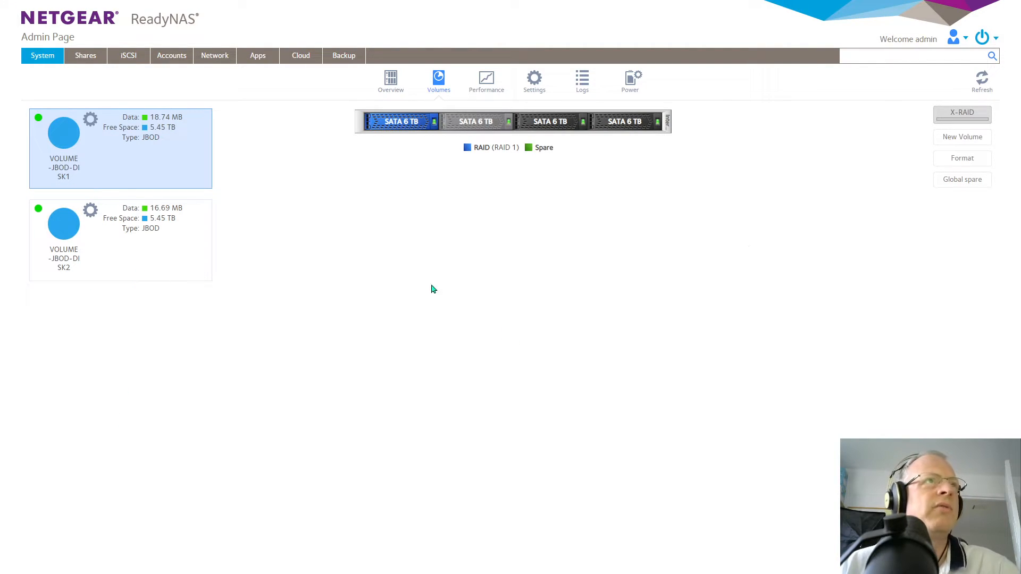
{"action": "left_click", "coordinate": [983, 83]}
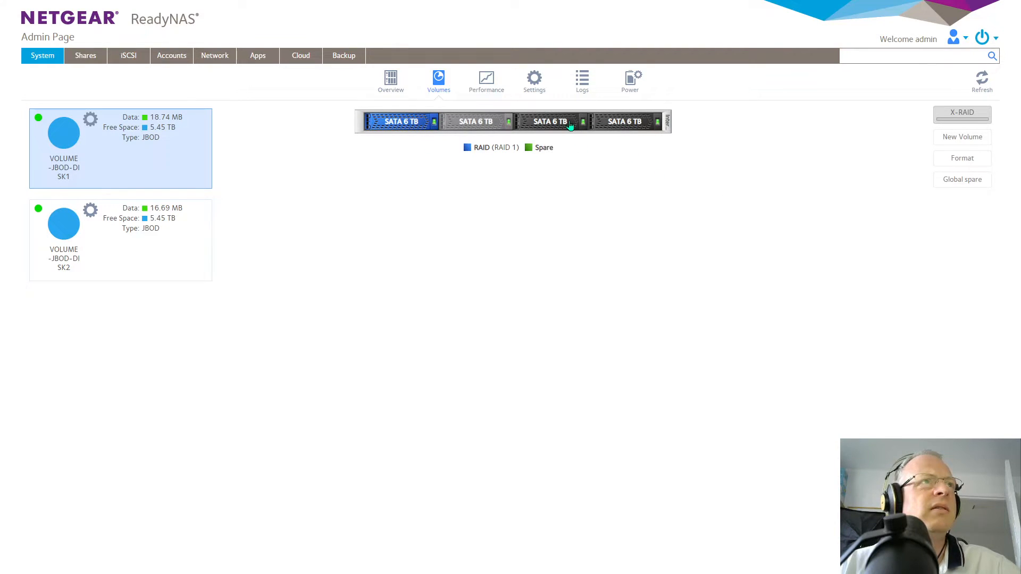
Create a JBOD volume named VOLUME-JBOD-DISK3 on the third disk without disk protection, quota or encryption, and refresh the volume list.
{"action": "mouse_move", "coordinate": [570, 125]}
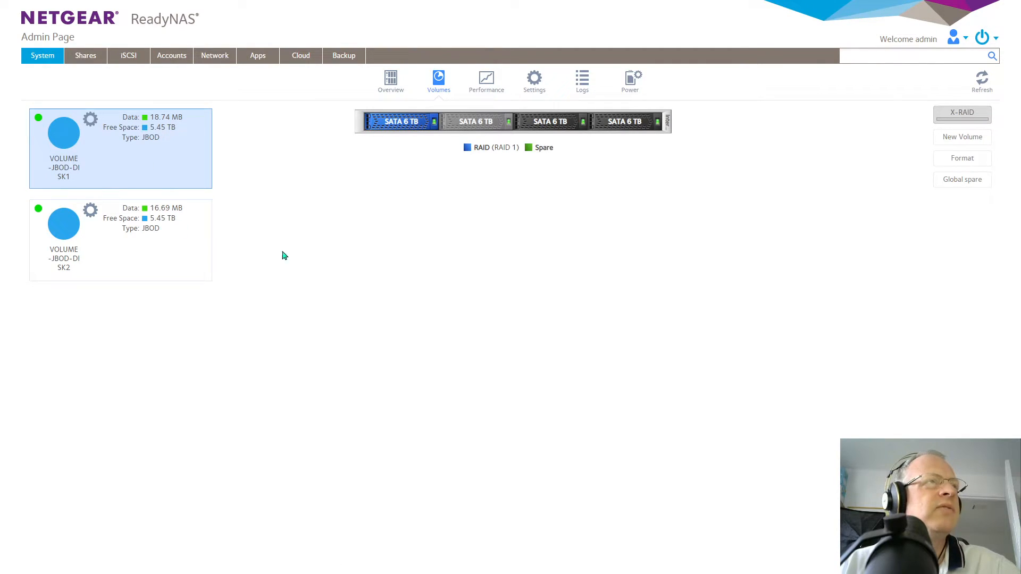
{"action": "left_click", "coordinate": [565, 122]}
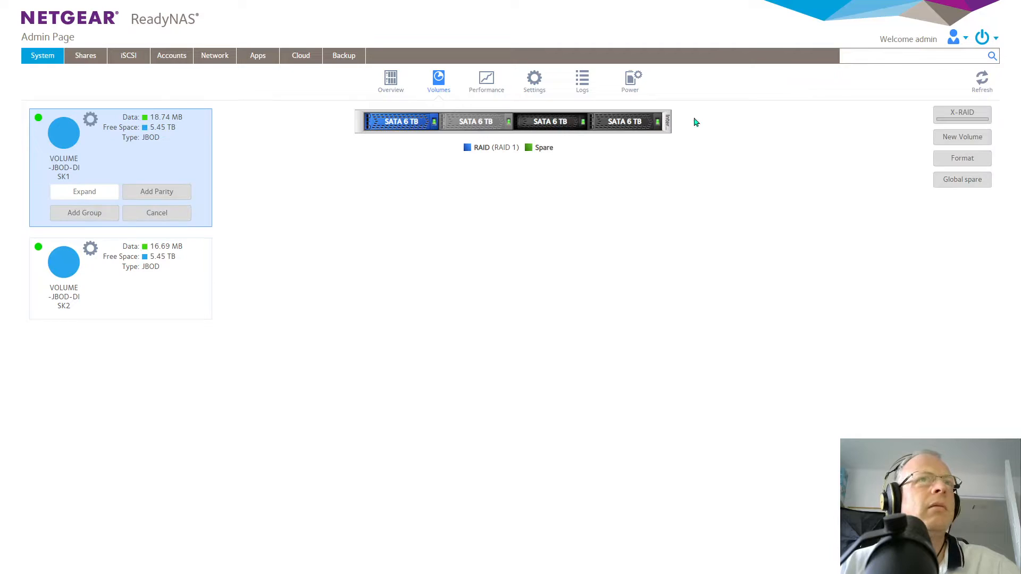
{"action": "left_click", "coordinate": [962, 137]}
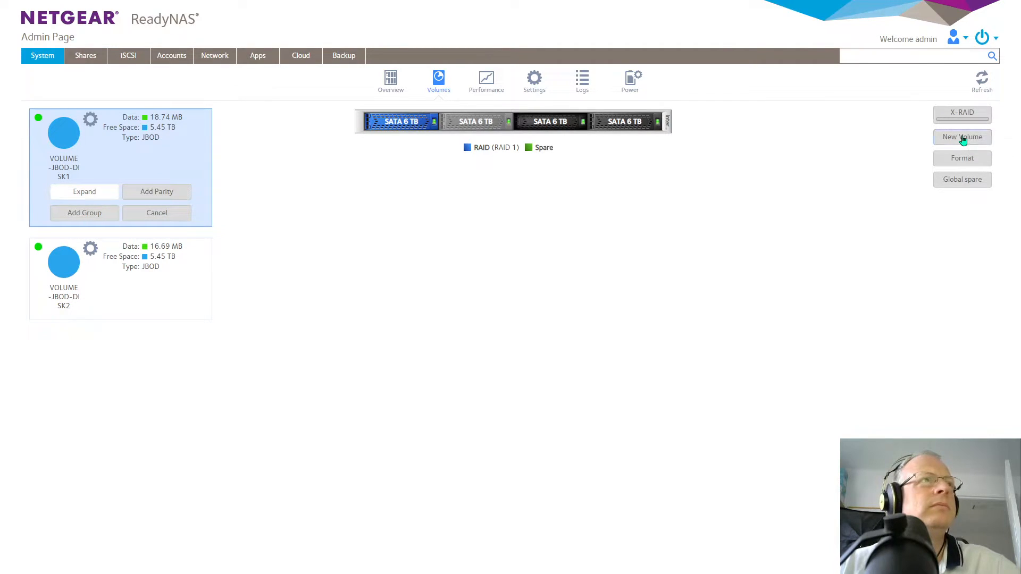
{"action": "left_click", "coordinate": [514, 319]}
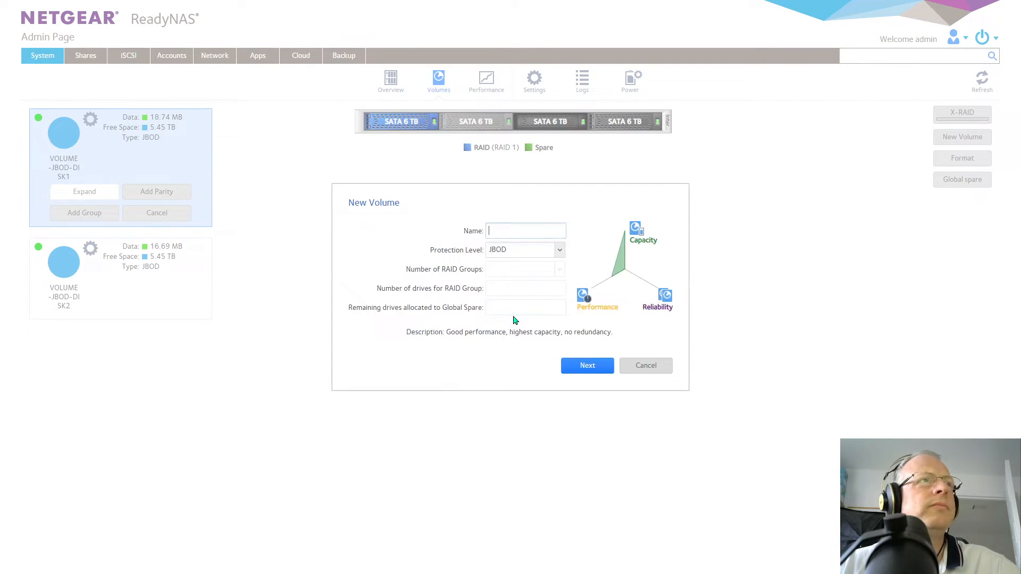
{"action": "left_click", "coordinate": [498, 230]}
{"action": "type", "text": "VOLUME-"}
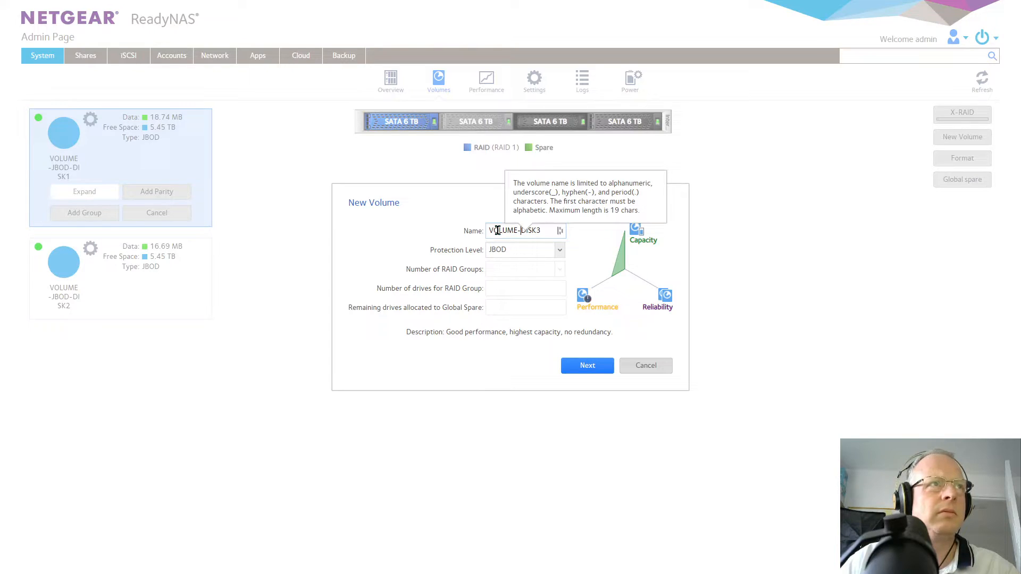
{"action": "type", "text": "JBOD-"}
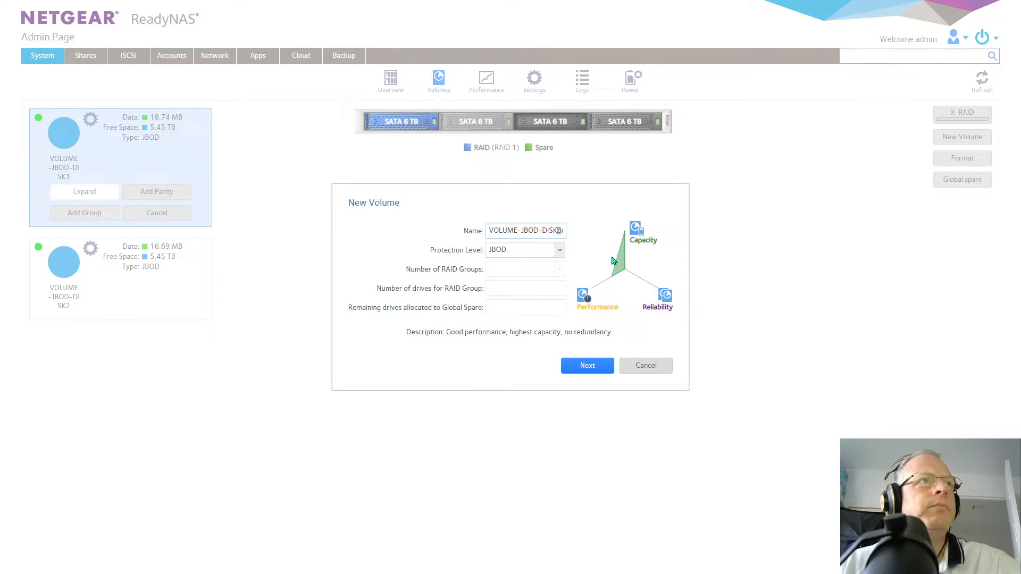
{"action": "left_click", "coordinate": [586, 369]}
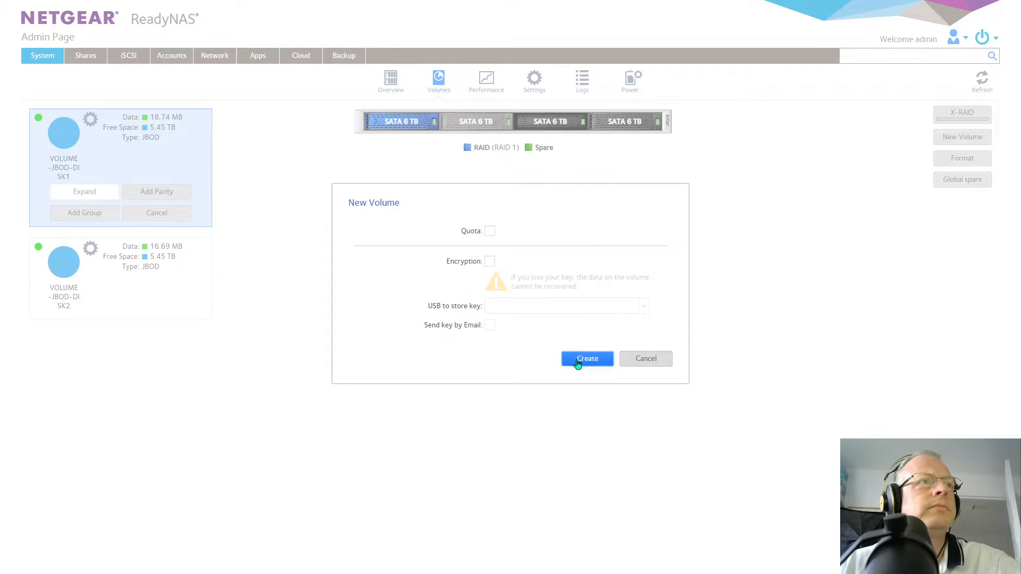
{"action": "left_click", "coordinate": [578, 363]}
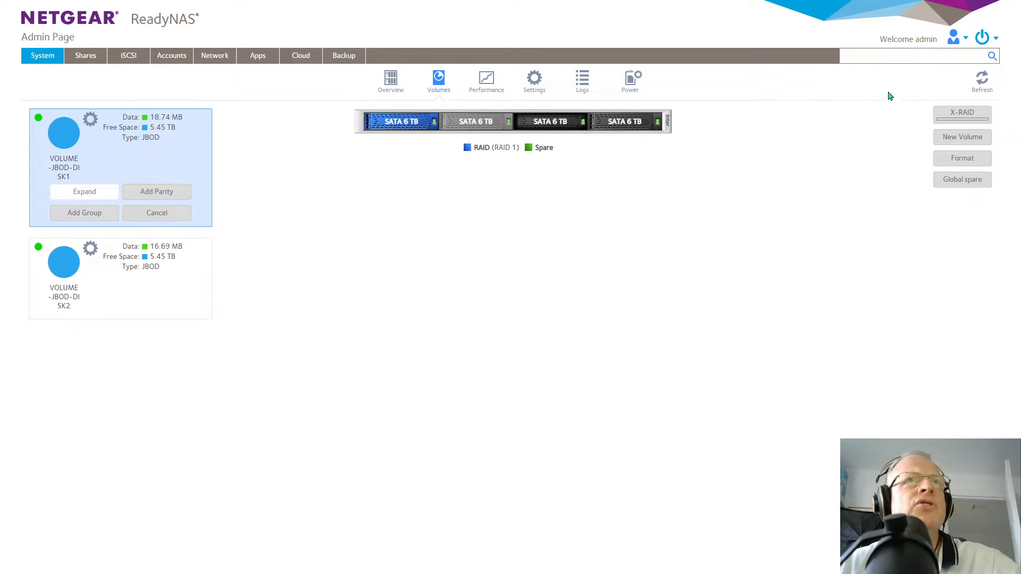
{"action": "left_click", "coordinate": [981, 83]}
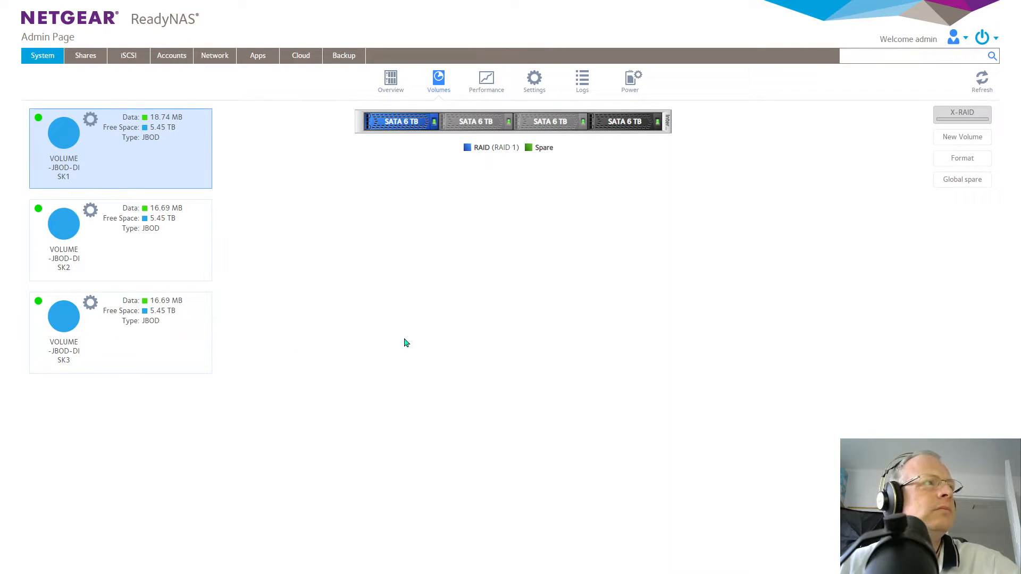
Create a JBOD volume named VOLUME-JOD-DISK4 on the fourth disk, accepting no disk protection.
{"action": "left_click", "coordinate": [637, 126]}
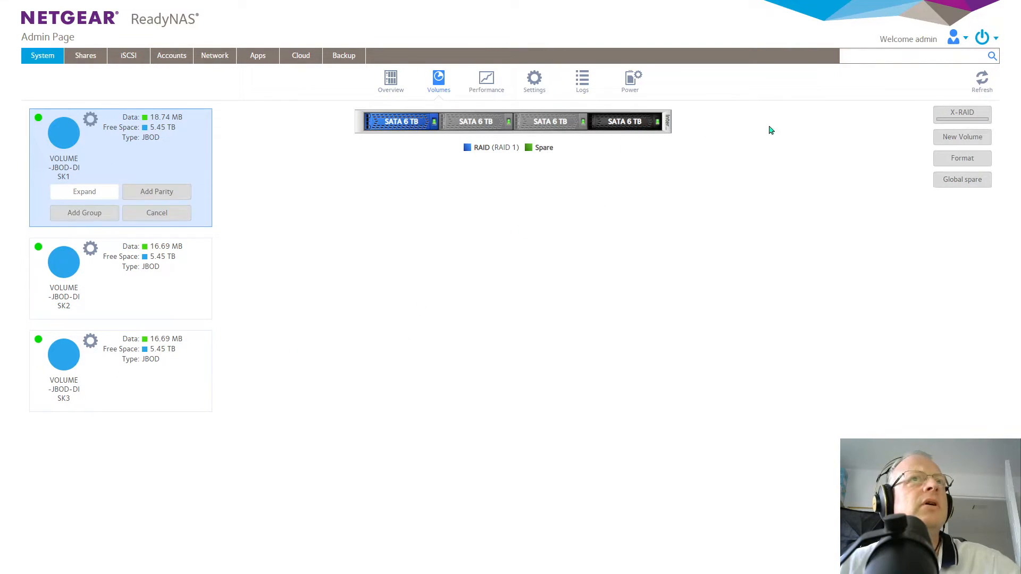
{"action": "left_click", "coordinate": [955, 138]}
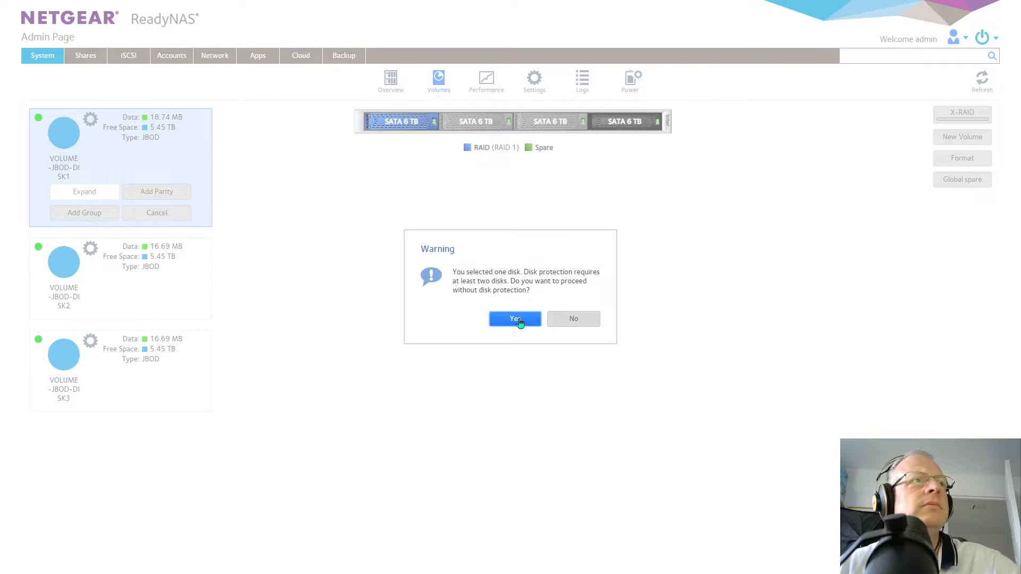
{"action": "left_click", "coordinate": [517, 320]}
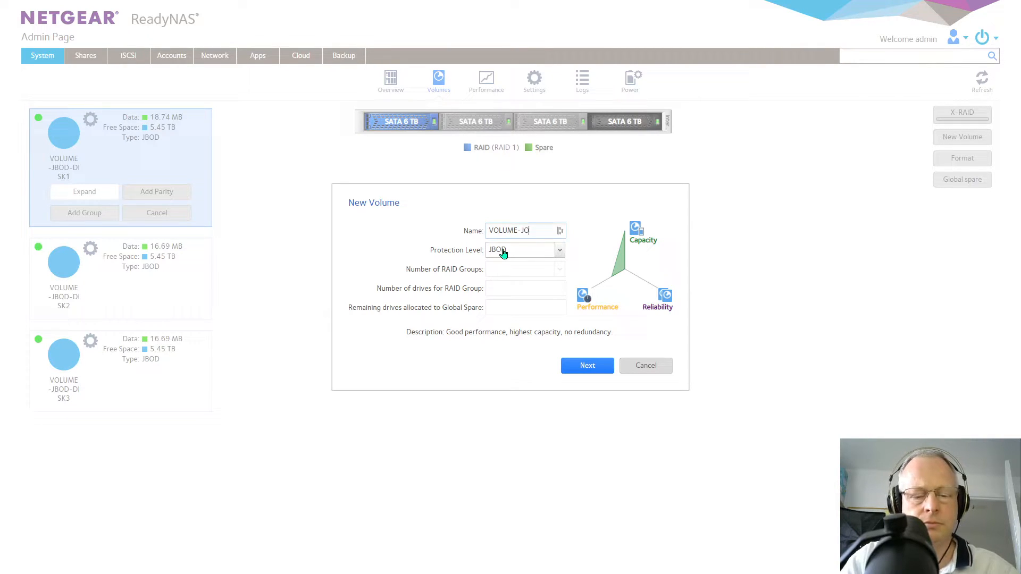
{"action": "type", "text": "4"}
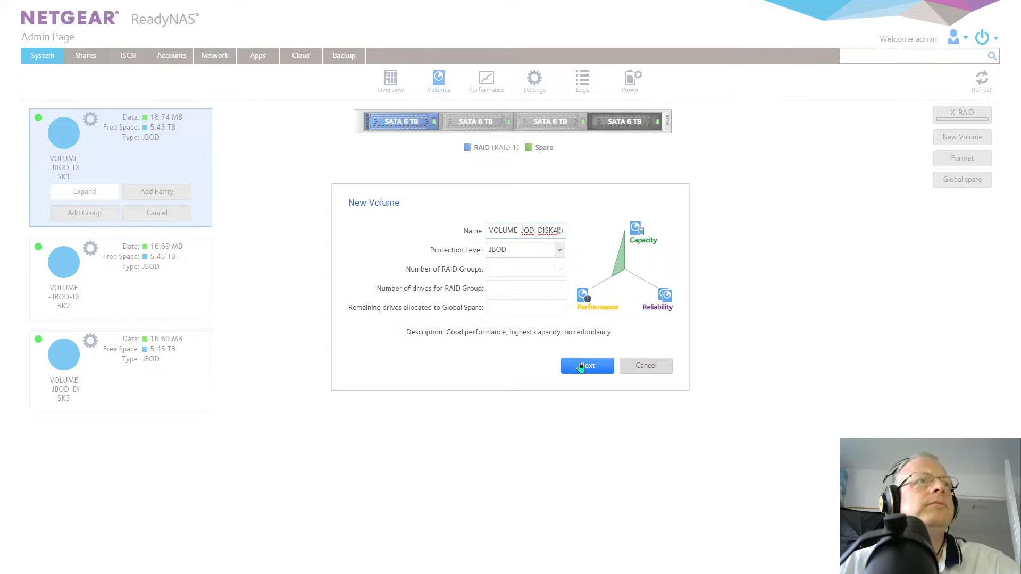
{"action": "left_click", "coordinate": [580, 367]}
{"action": "left_click", "coordinate": [580, 366]}
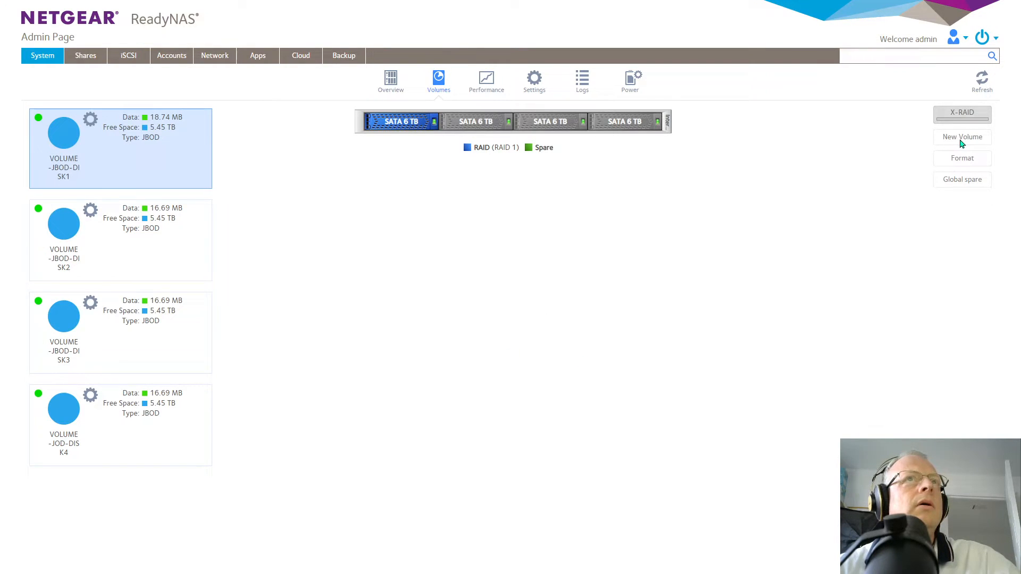
Refresh the volume list and schedule a monthly scrub of VOLUME-JBOD-DISK1 on day 15 at 01:00 AM.
{"action": "left_click", "coordinate": [982, 81]}
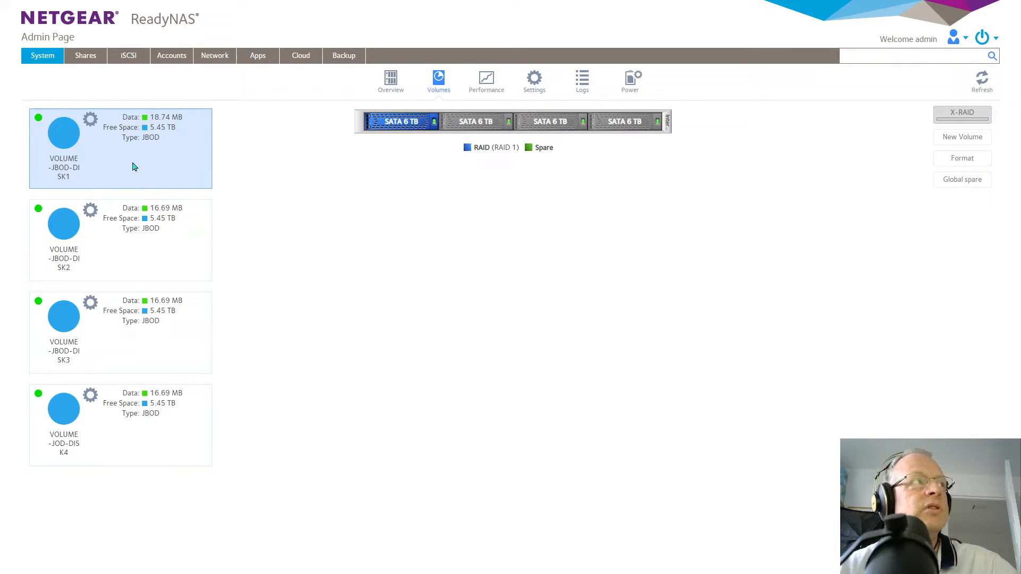
{"action": "left_click", "coordinate": [89, 122]}
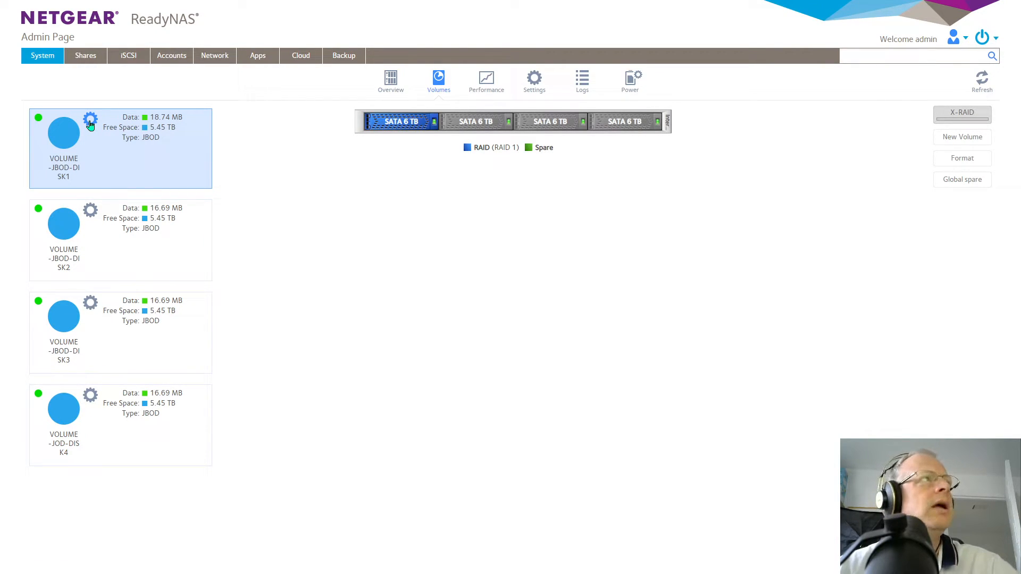
{"action": "left_click", "coordinate": [90, 123]}
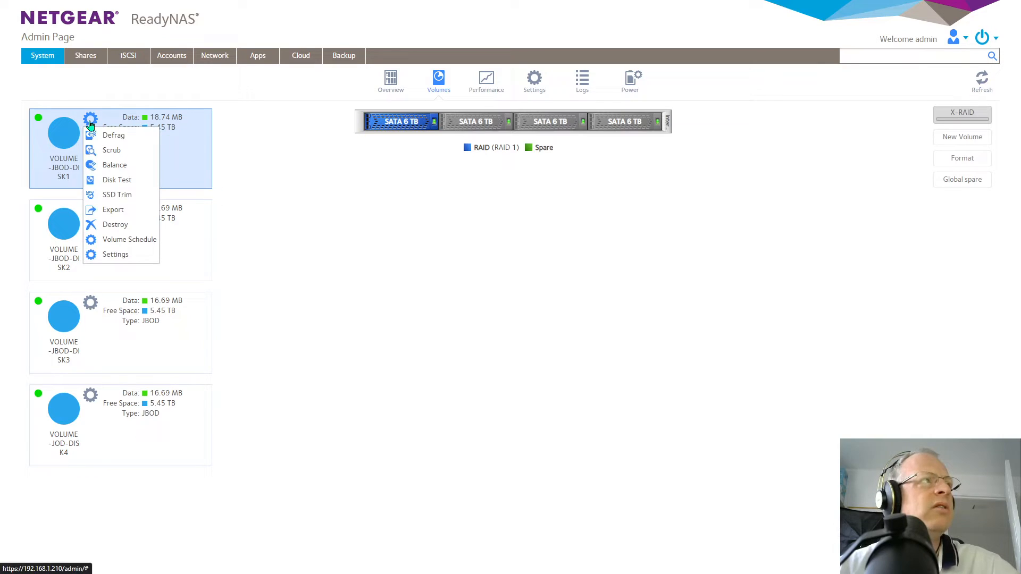
{"action": "left_click", "coordinate": [133, 242]}
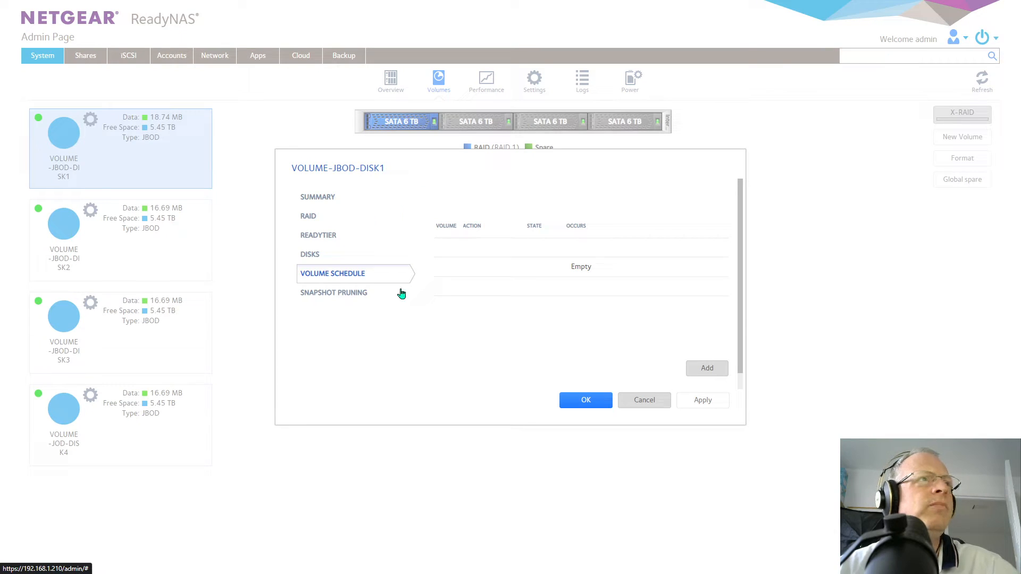
{"action": "left_click", "coordinate": [707, 368]}
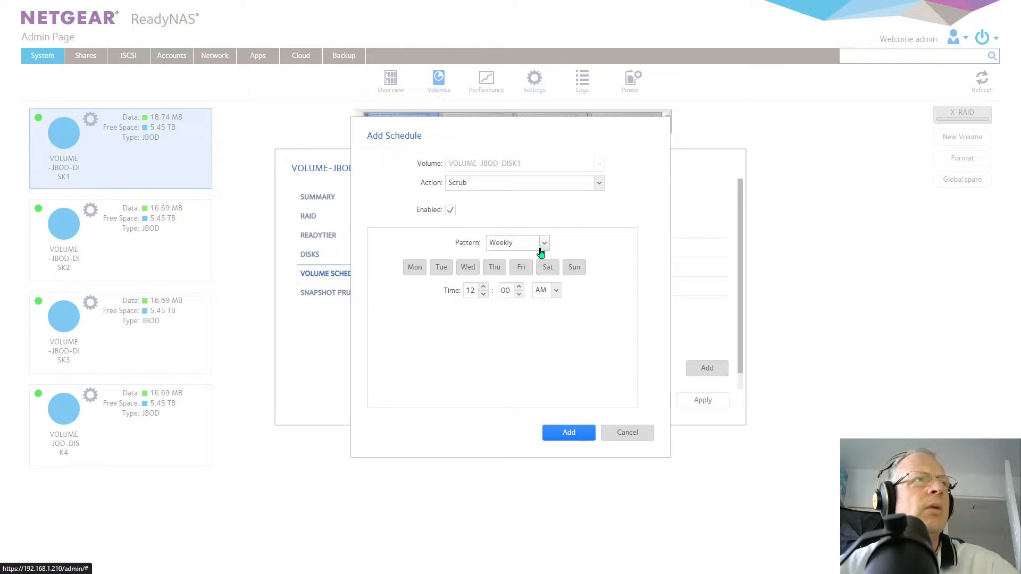
{"action": "left_click", "coordinate": [544, 244]}
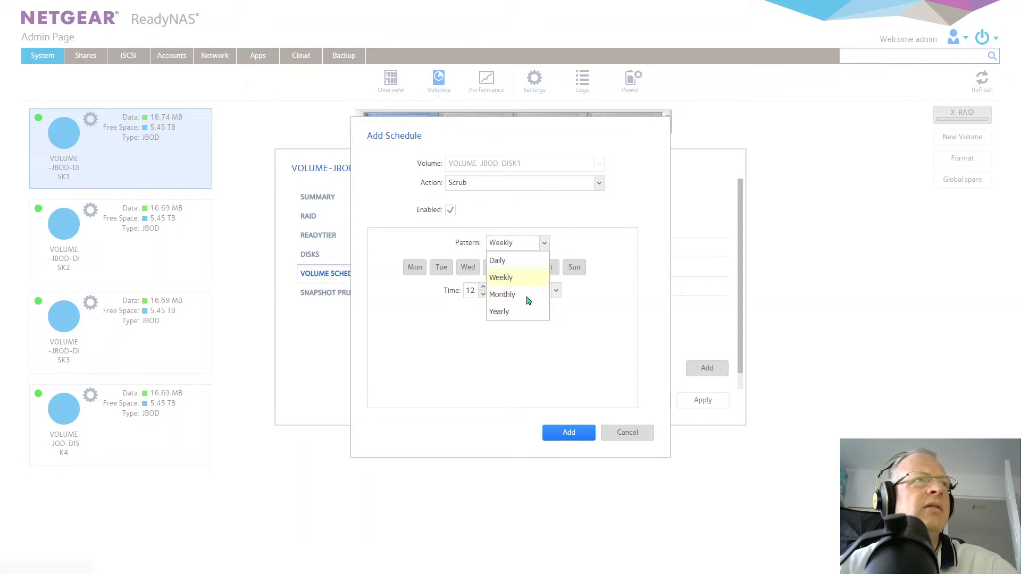
{"action": "left_click", "coordinate": [511, 296]}
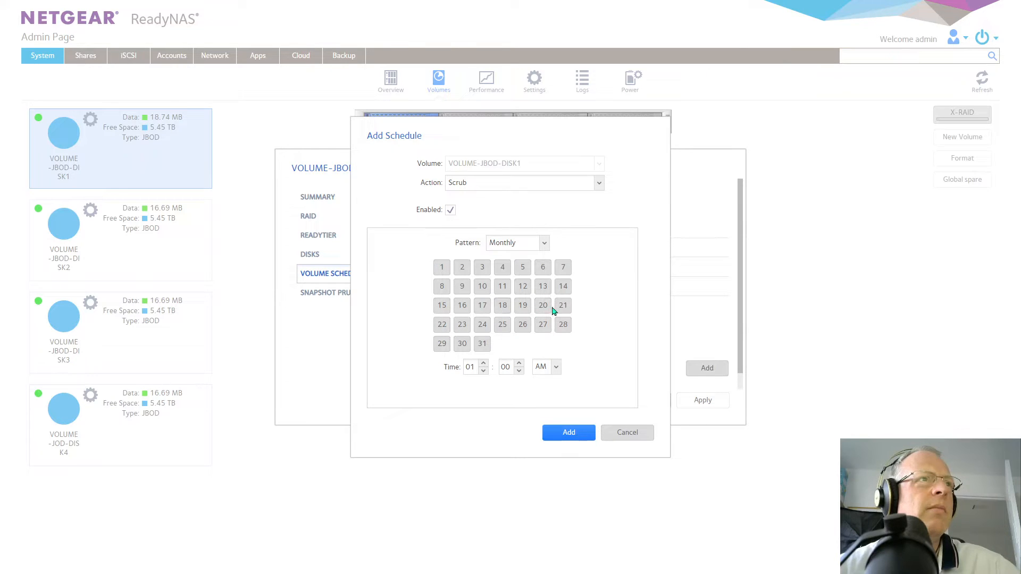
{"action": "left_click", "coordinate": [441, 311]}
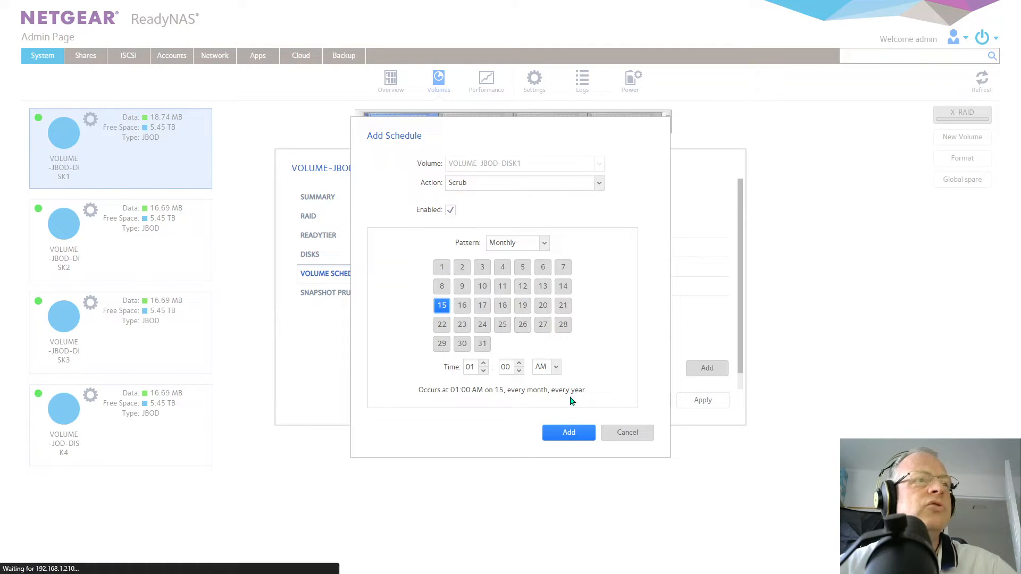
{"action": "left_click", "coordinate": [571, 433]}
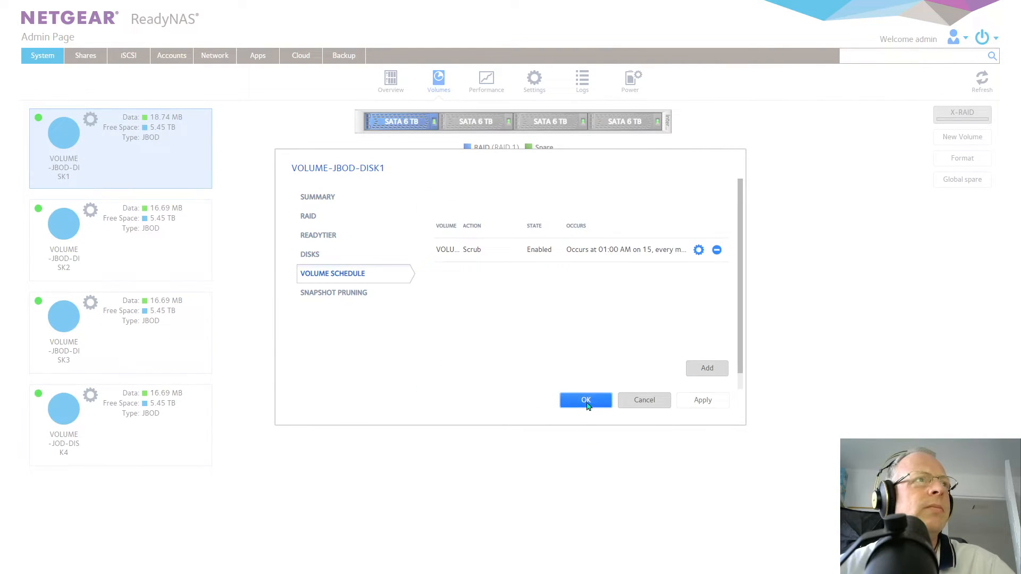
{"action": "left_click", "coordinate": [587, 403]}
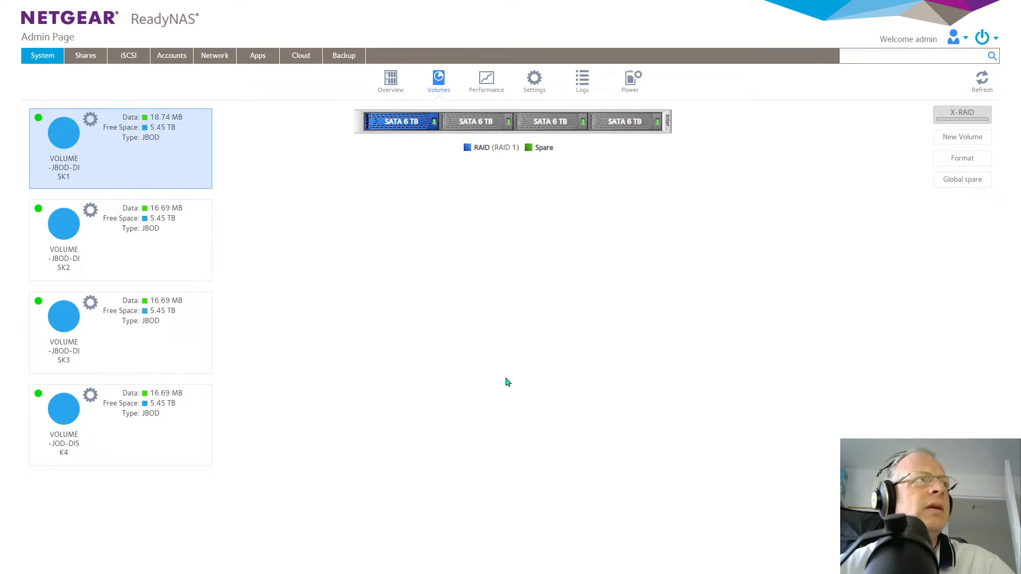
Add a monthly scrub schedule to VOLUME-JBOD-DISK2 for day 16 at 01:00 AM.
{"action": "left_click", "coordinate": [90, 214]}
{"action": "left_click", "coordinate": [91, 213]}
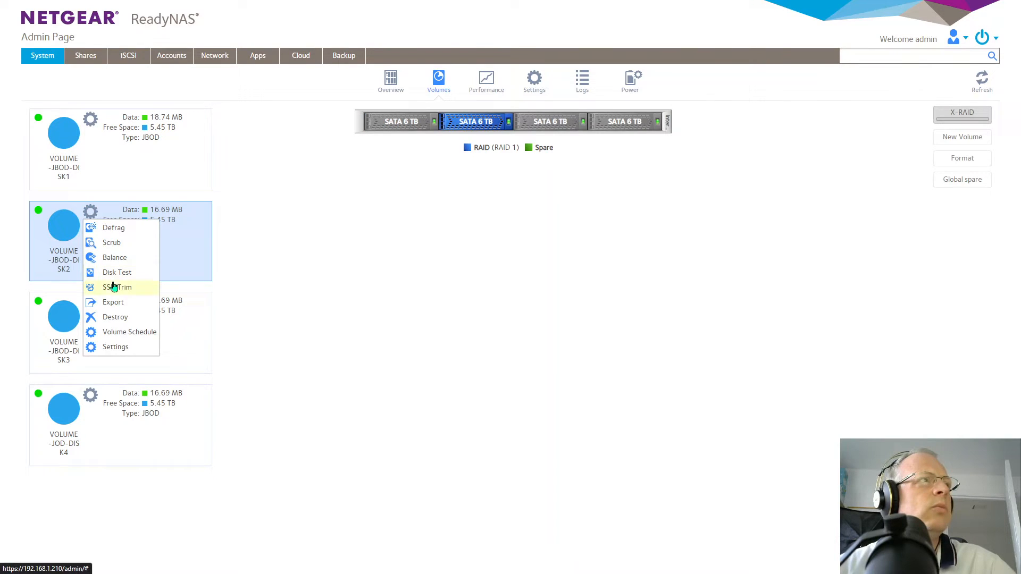
{"action": "left_click", "coordinate": [120, 332]}
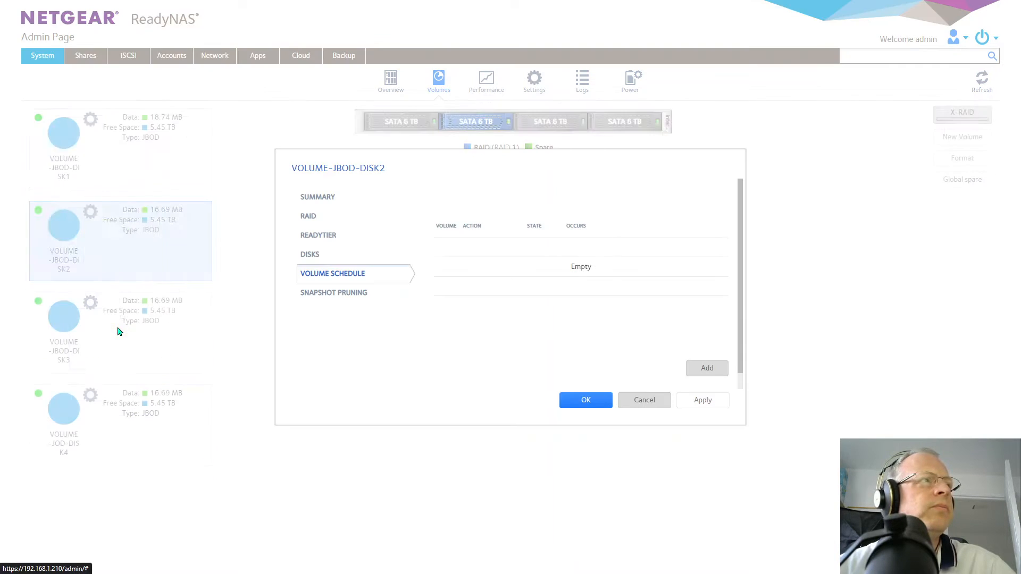
{"action": "left_click", "coordinate": [700, 367]}
{"action": "left_click", "coordinate": [495, 254]}
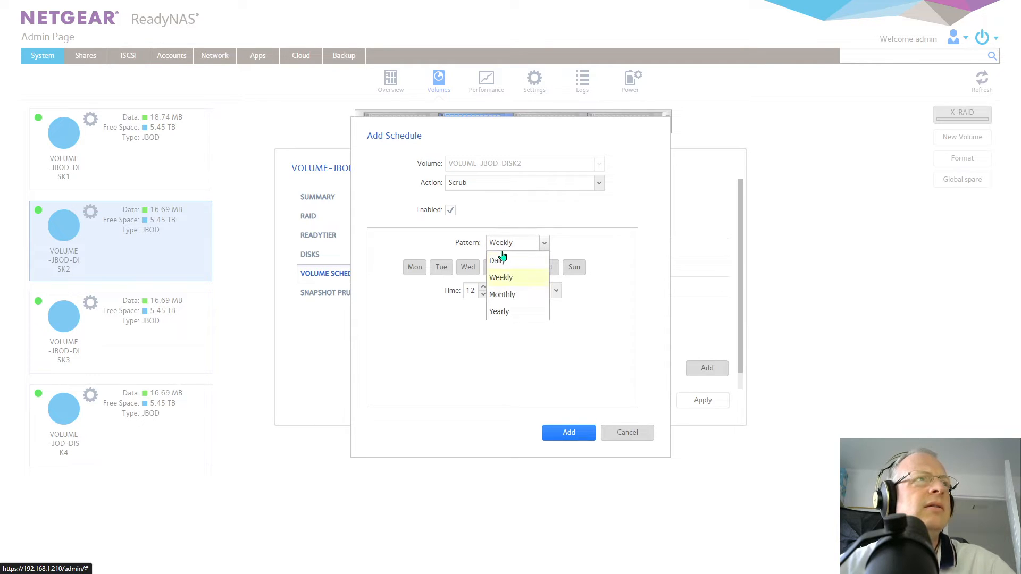
{"action": "left_click", "coordinate": [518, 297]}
{"action": "left_click", "coordinate": [462, 306]}
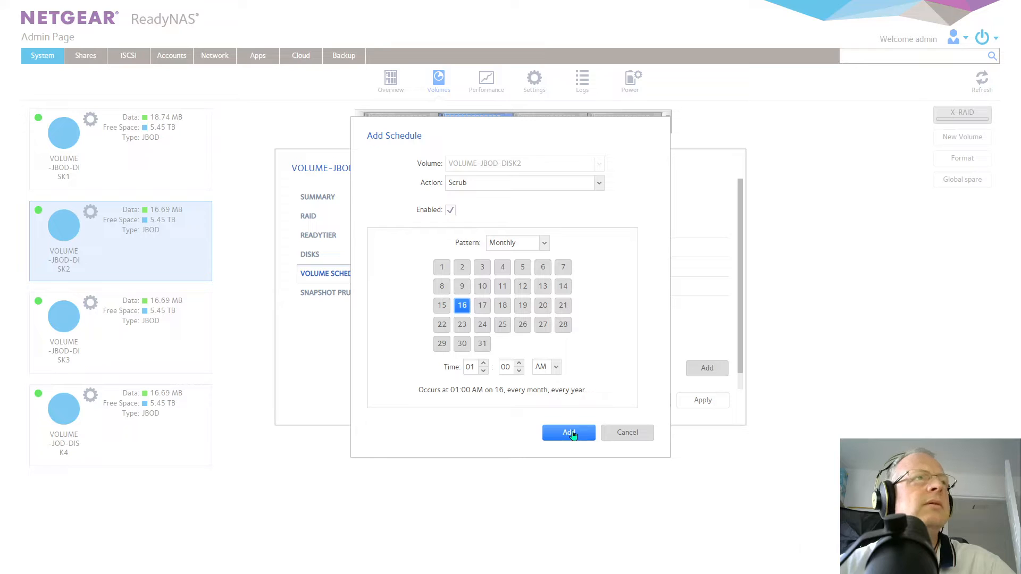
{"action": "left_click", "coordinate": [570, 433]}
{"action": "left_click", "coordinate": [584, 401]}
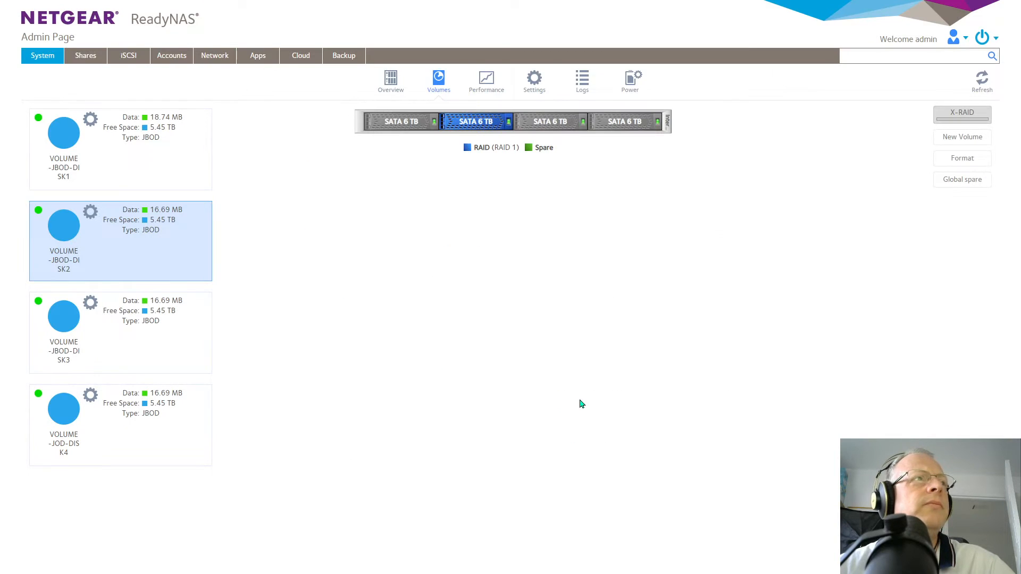
Add a monthly scrub schedule to VOLUME-JBOD-DISK3 for day 17 at 01:00 AM.
{"action": "left_click", "coordinate": [89, 302]}
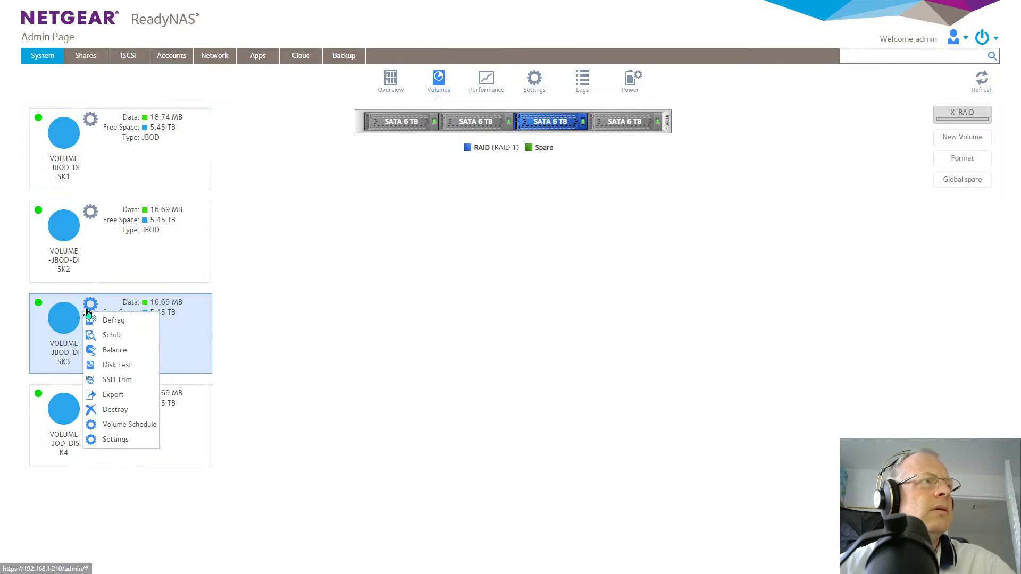
{"action": "left_click", "coordinate": [134, 424]}
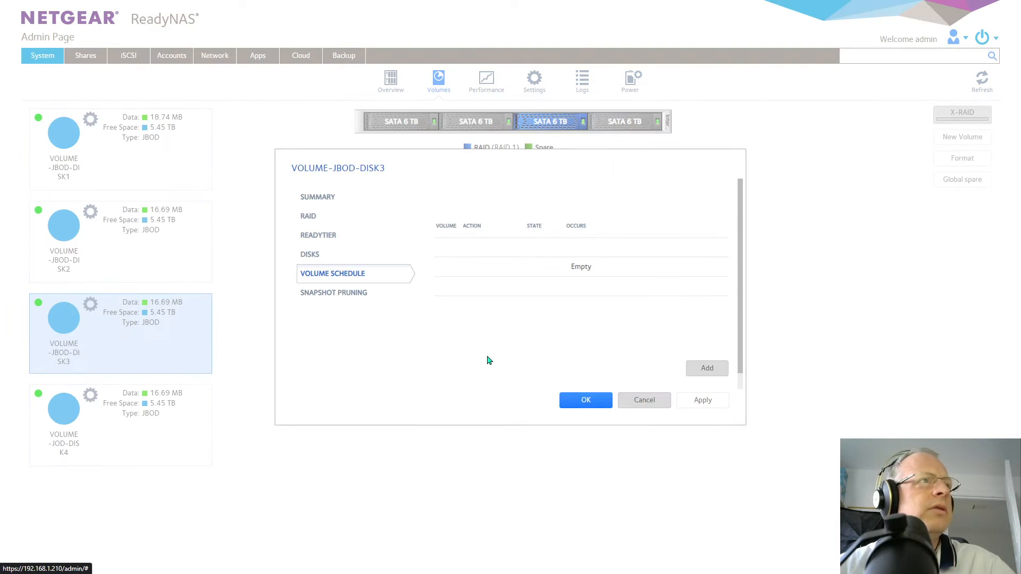
{"action": "left_click", "coordinate": [709, 369]}
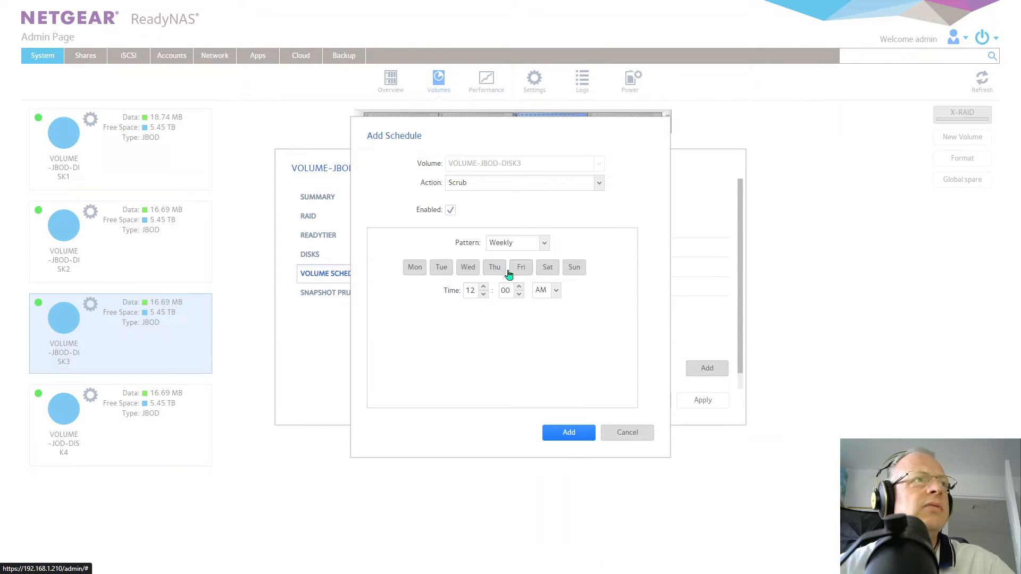
{"action": "left_click", "coordinate": [497, 248]}
{"action": "left_click", "coordinate": [505, 292]}
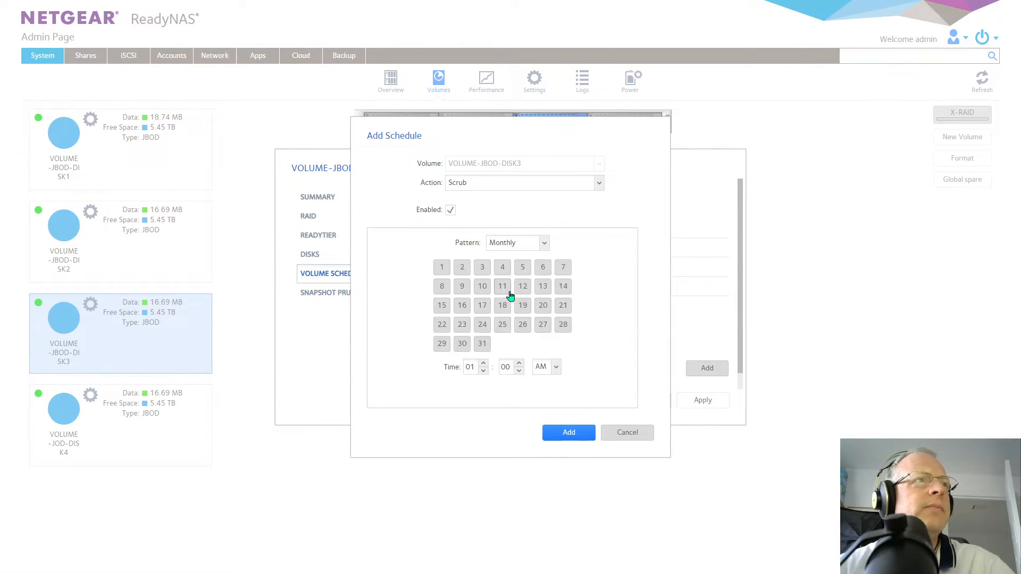
{"action": "left_click", "coordinate": [482, 305]}
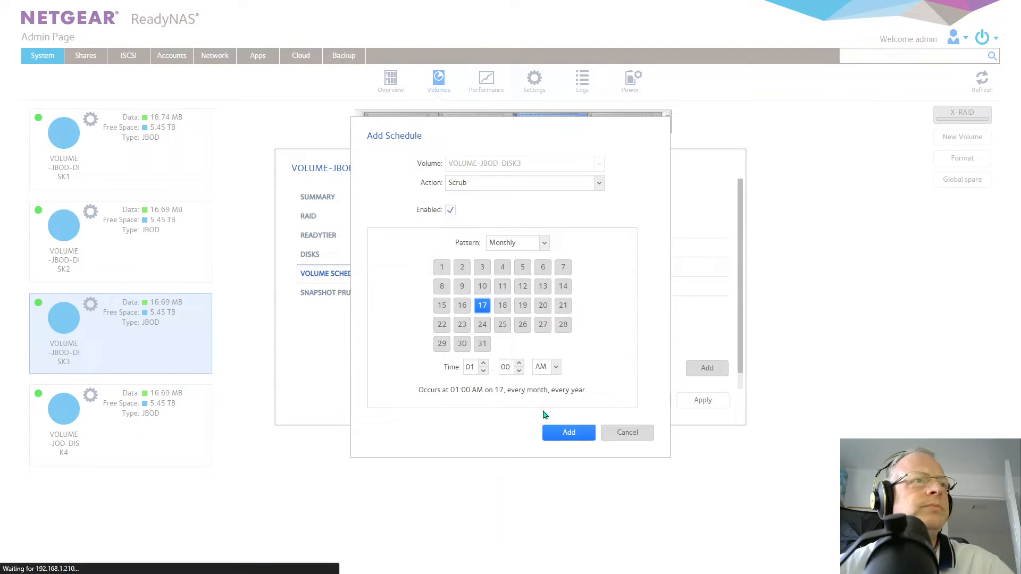
{"action": "left_click", "coordinate": [576, 437]}
{"action": "left_click", "coordinate": [576, 402]}
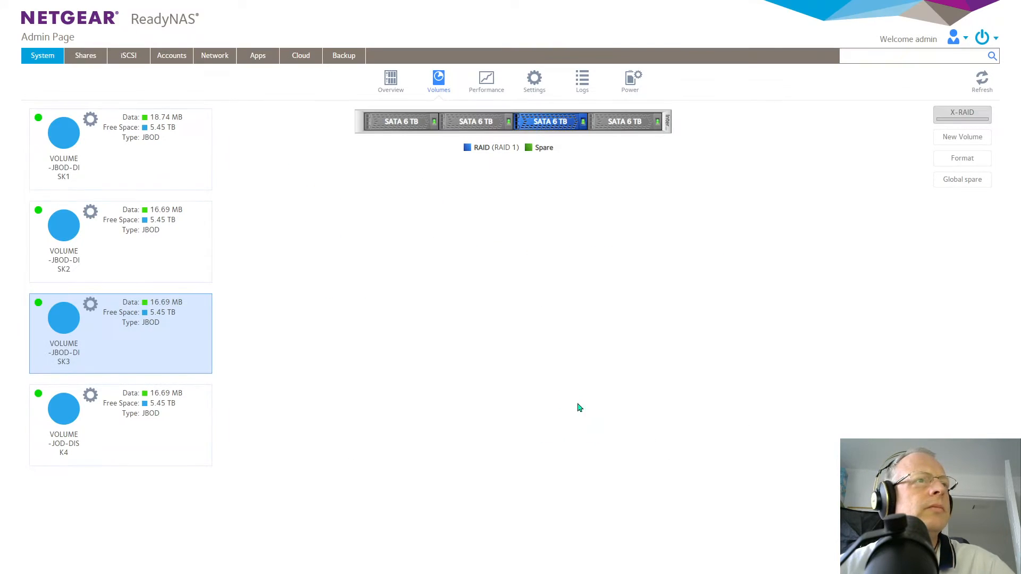
Add a monthly scrub schedule to VOLUME-JOD-DISK4 for day 18 at 01:00 AM and refresh the volume list.
{"action": "left_click", "coordinate": [90, 397]}
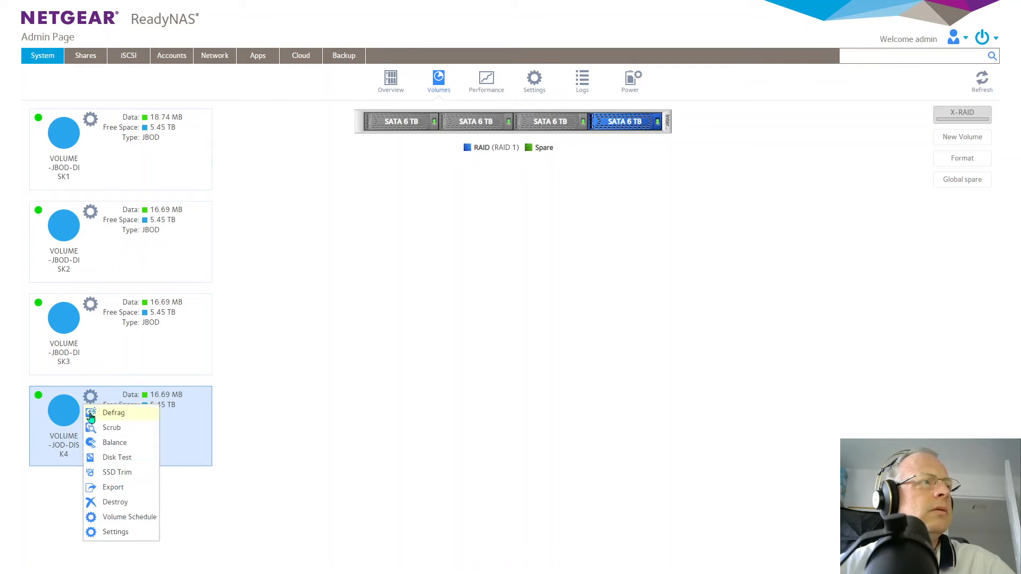
{"action": "left_click", "coordinate": [124, 518]}
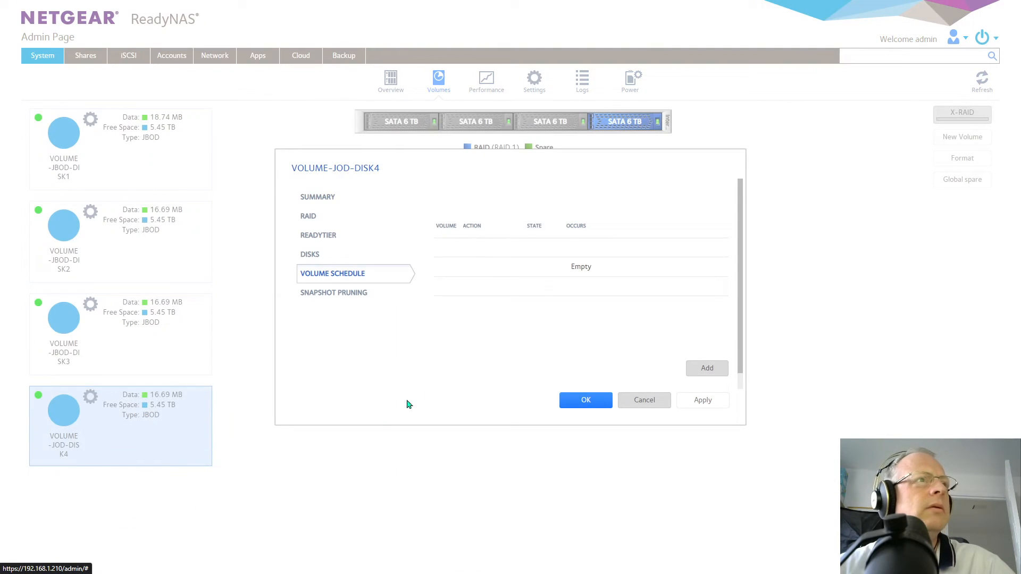
{"action": "left_click", "coordinate": [707, 368]}
{"action": "left_click", "coordinate": [508, 243]}
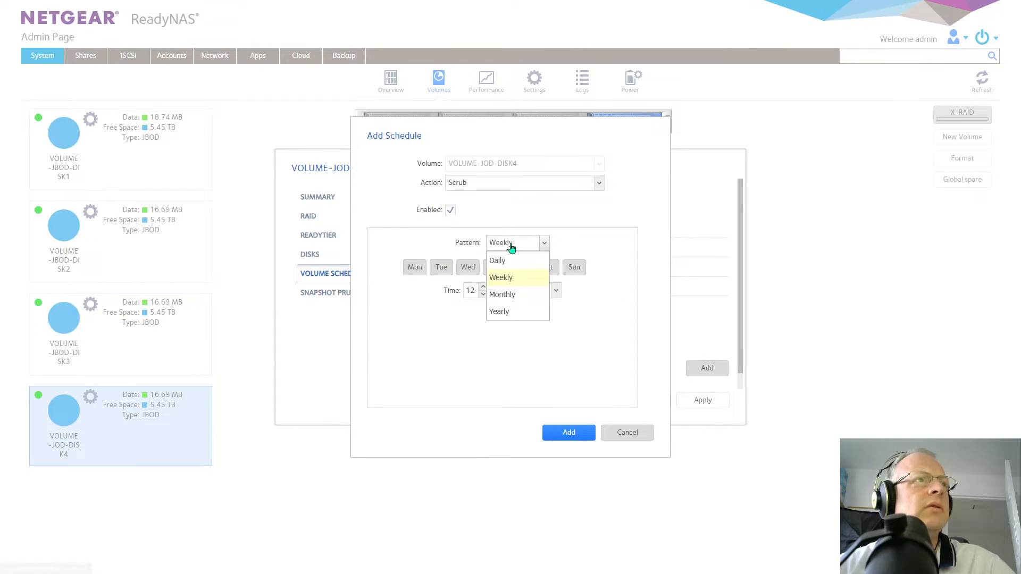
{"action": "left_click", "coordinate": [512, 299]}
{"action": "left_click", "coordinate": [502, 305]}
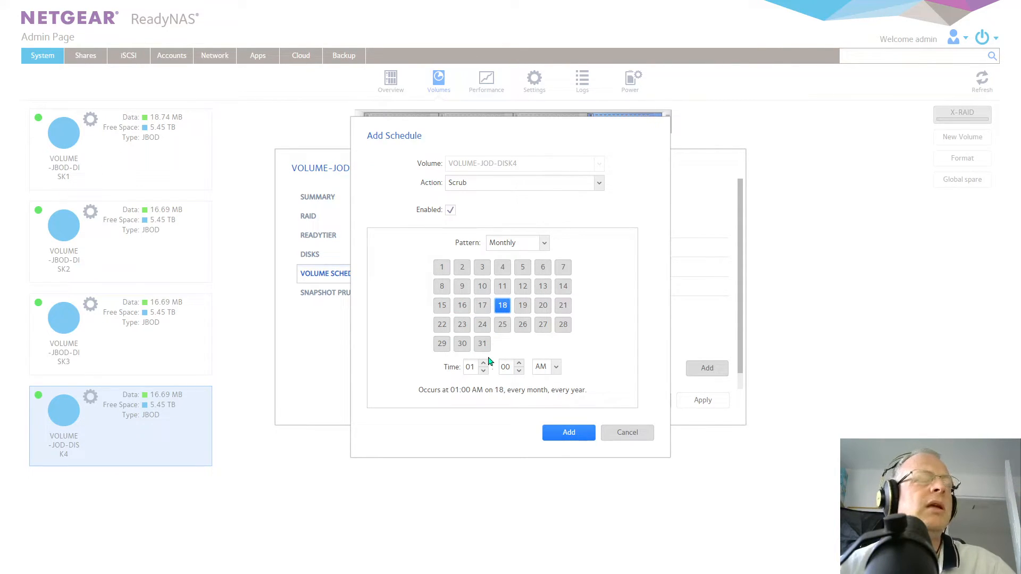
{"action": "left_click", "coordinate": [572, 435]}
{"action": "left_click", "coordinate": [585, 401]}
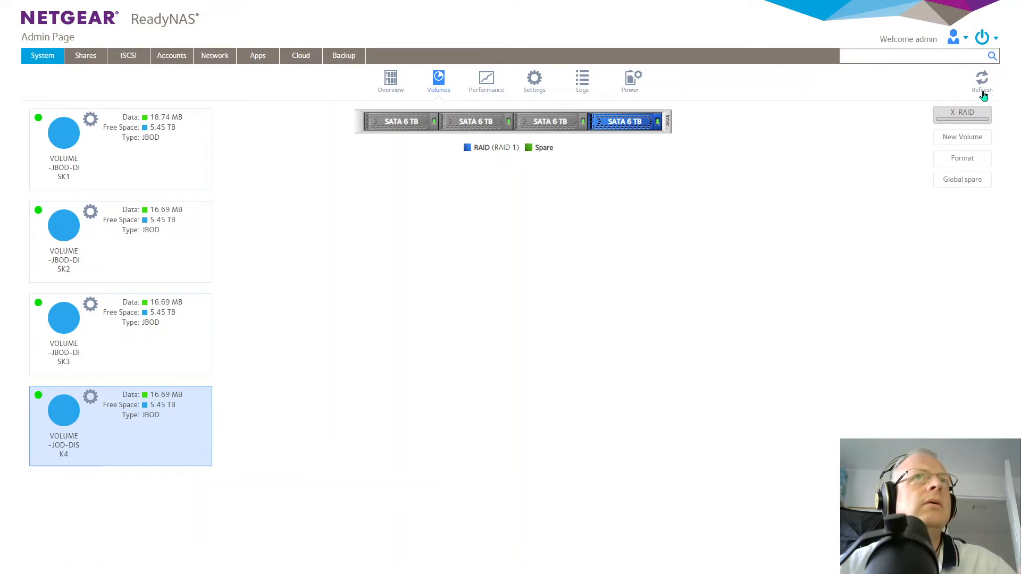
{"action": "left_click", "coordinate": [982, 79]}
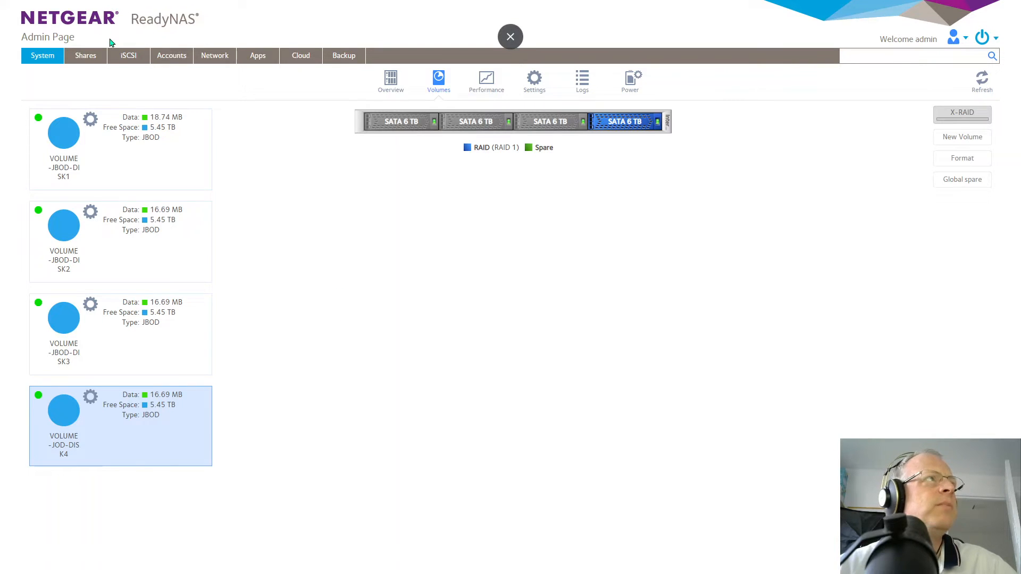
Create an SMB share named CHIA-SHARE2-DISK1-6TB on the first volume, copying the share name for reuse.
{"action": "left_click", "coordinate": [89, 60]}
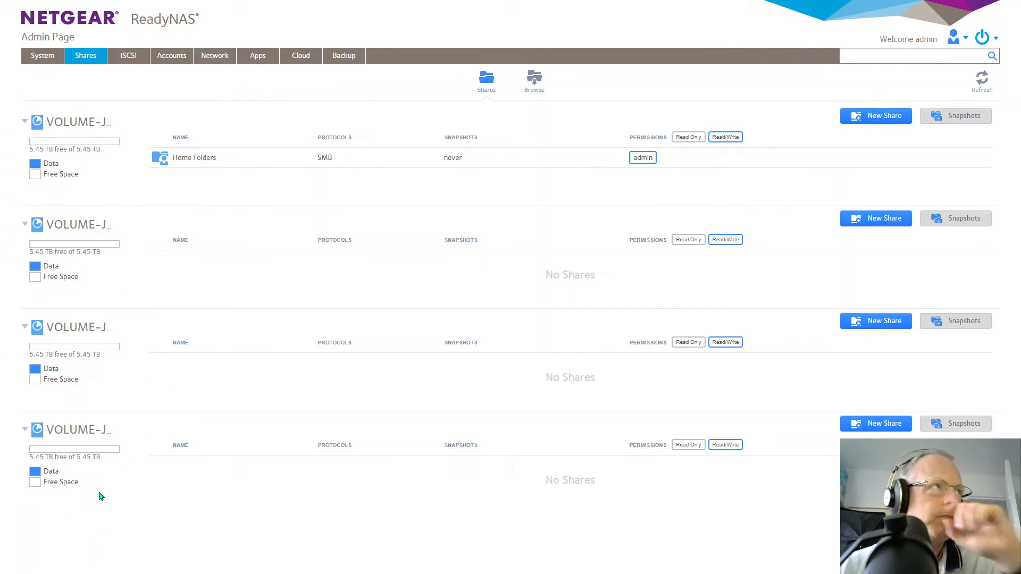
{"action": "left_click", "coordinate": [886, 114]}
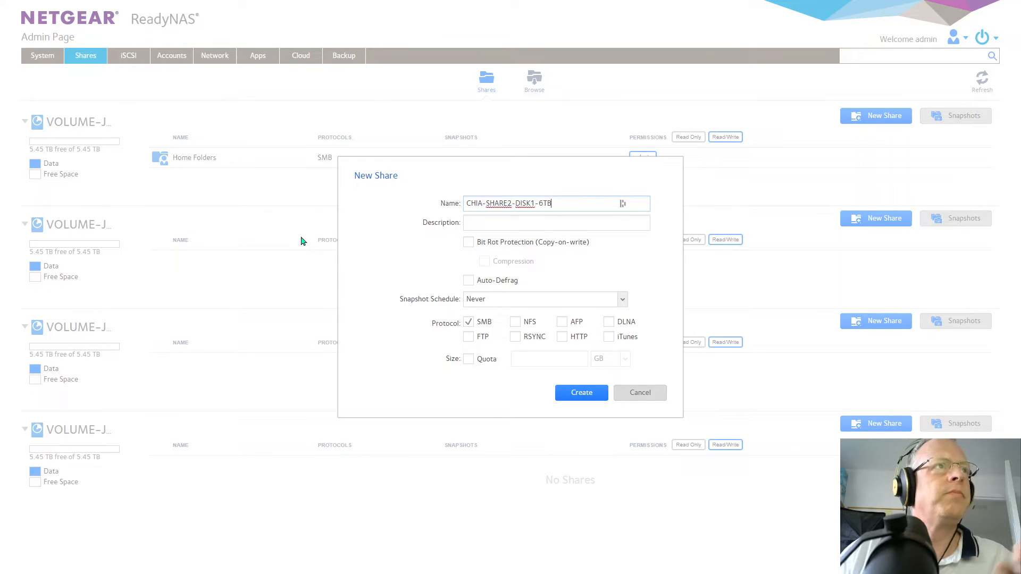
{"action": "left_click_drag", "start_coordinate": [556, 201], "coordinate": [460, 206]}
{"action": "key", "text": "ctrl+c"}
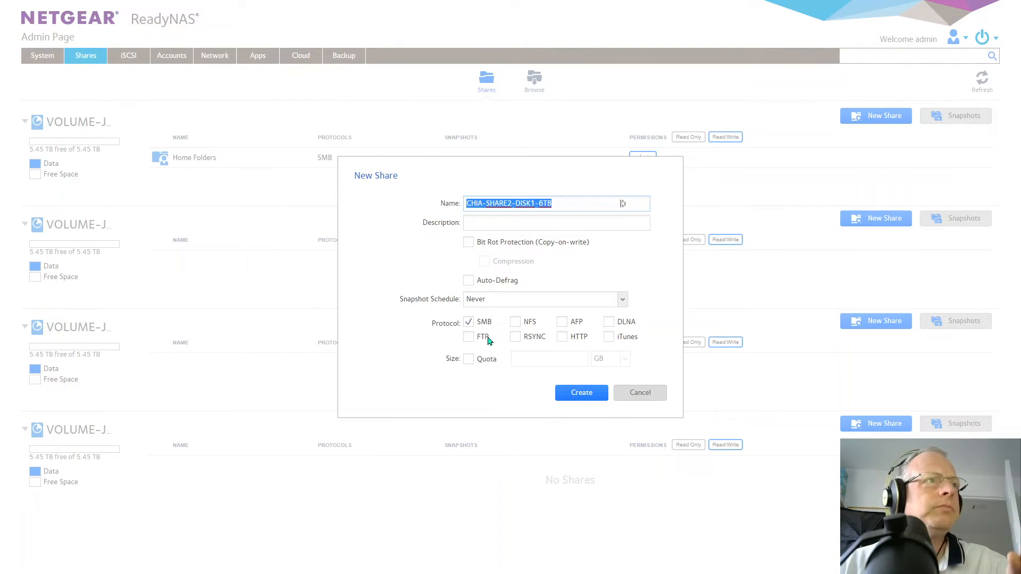
{"action": "left_click", "coordinate": [580, 394]}
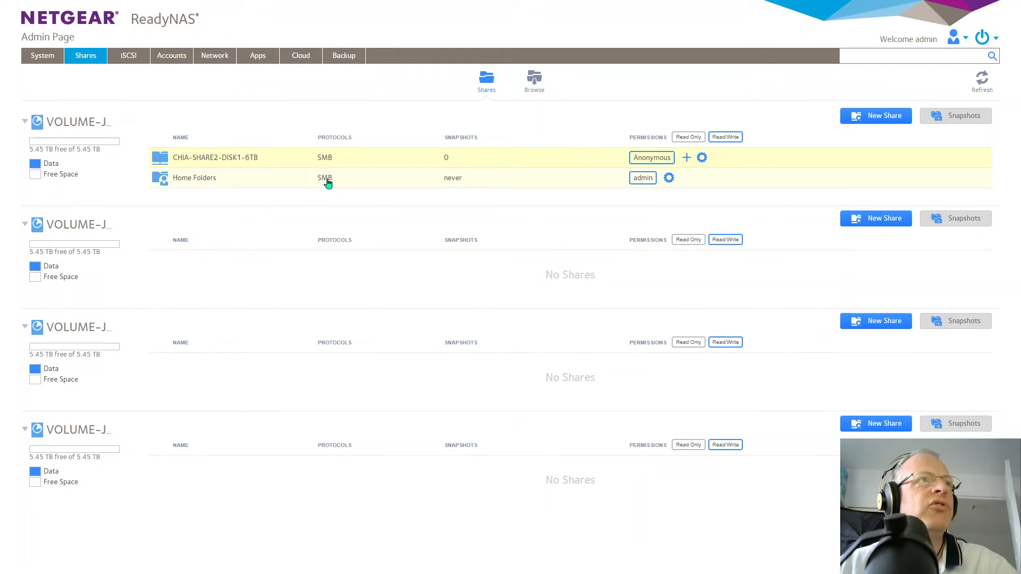
Create an SMB share named CHIA-SHARE2-DISK2-6TB on the second volume, without snapshots or quota.
{"action": "left_click", "coordinate": [879, 220]}
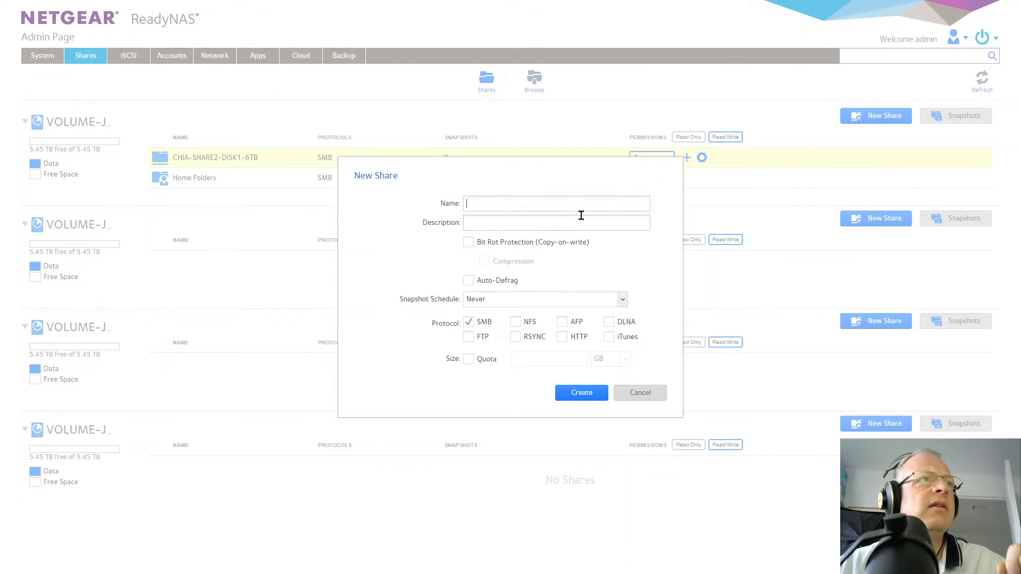
{"action": "key", "text": "ctrl+v"}
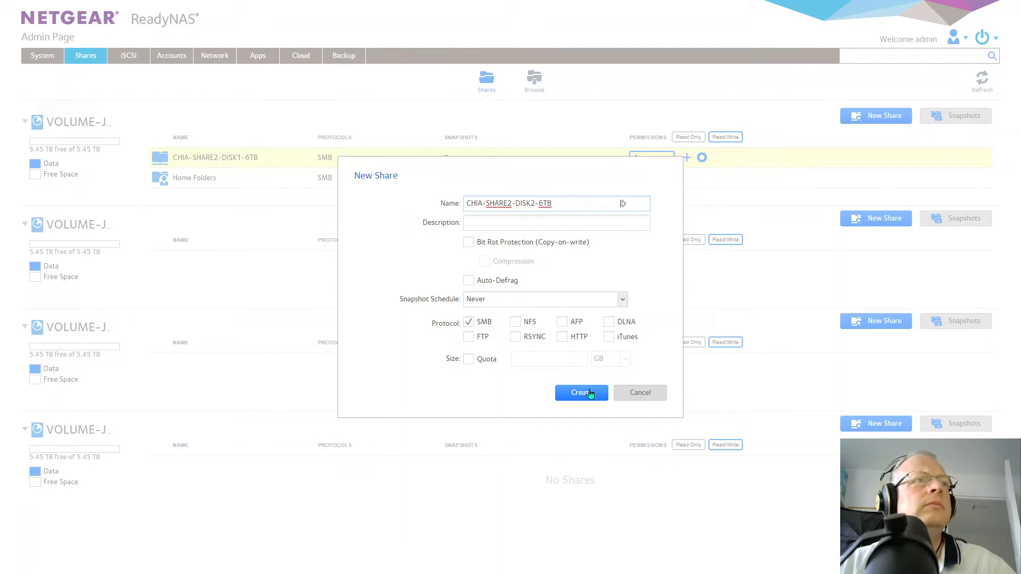
{"action": "left_click", "coordinate": [587, 392]}
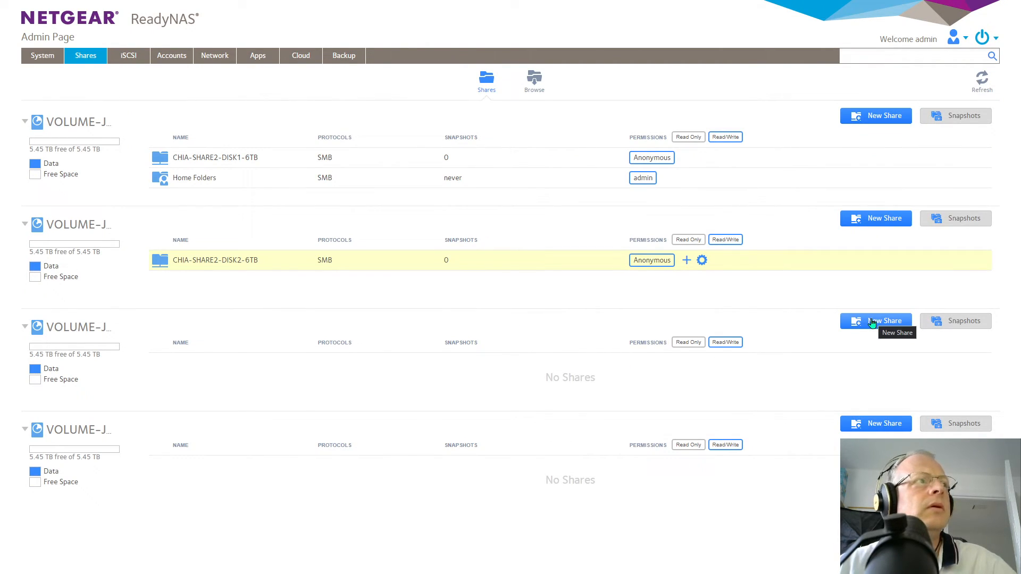
Create an SMB share named CHIA-SHARE2-DISK3-6TB on the third volume, adapting the copied share name.
{"action": "left_click", "coordinate": [871, 322]}
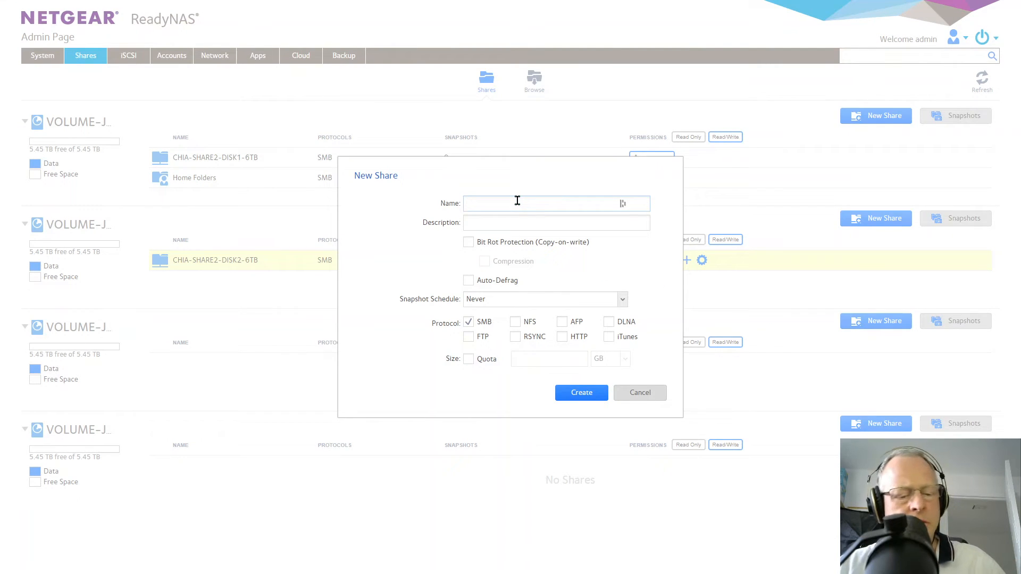
{"action": "key", "text": "ctrl+v"}
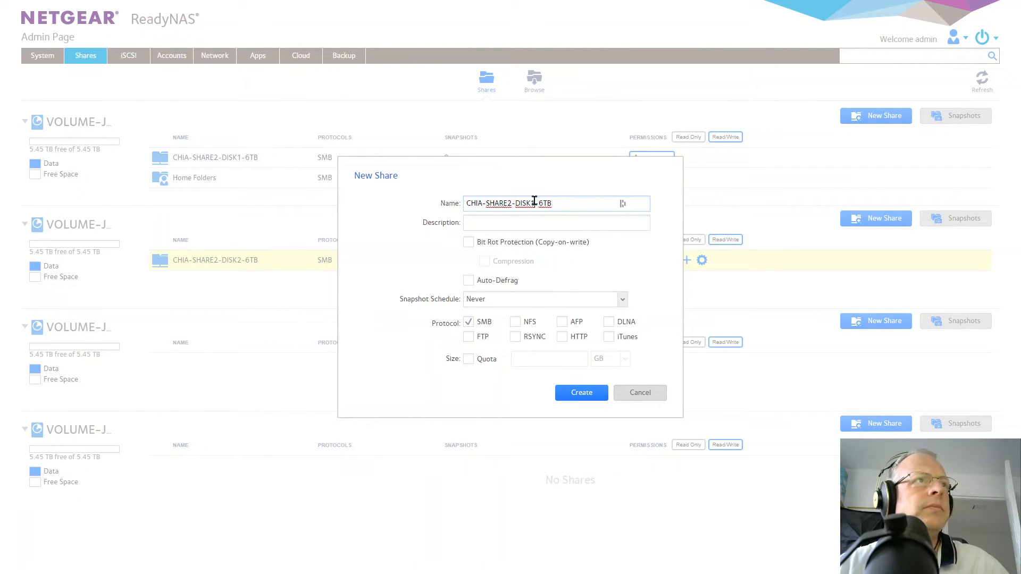
{"action": "key", "text": "BackSpace"}
{"action": "type", "text": "3"}
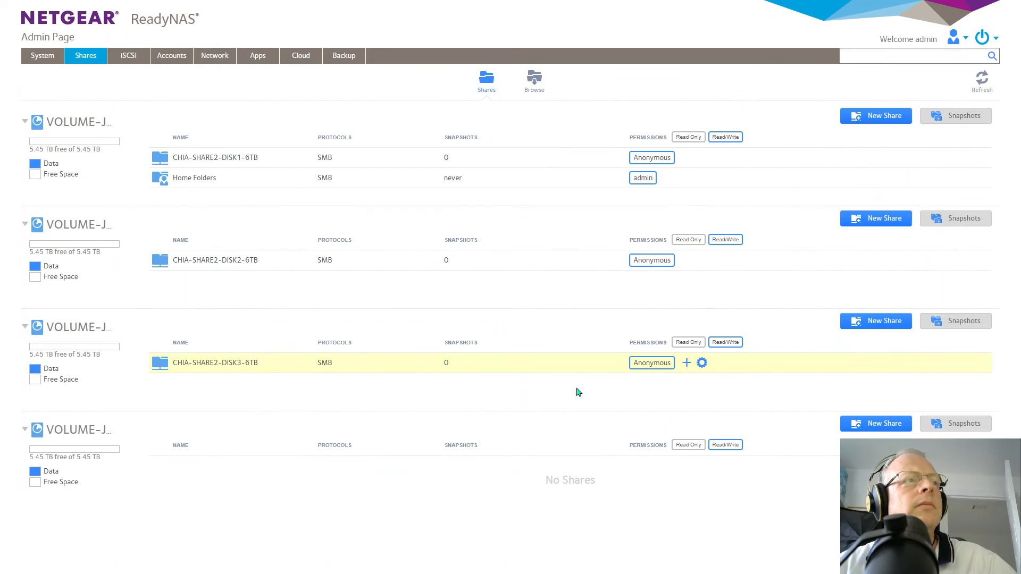
Create an SMB share named CHIA-SHARE2-DISK4-6TB on the fourth volume, without snapshots or quota.
{"action": "left_click", "coordinate": [873, 426]}
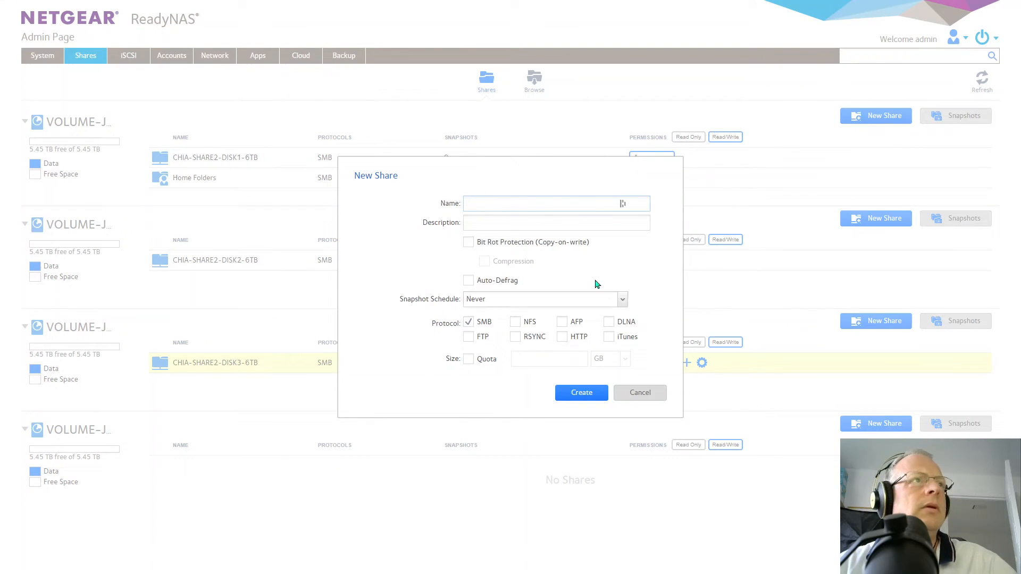
{"action": "key", "text": "ctrl+v"}
{"action": "key", "text": "Left"}
{"action": "key", "text": "Left"}
{"action": "key", "text": "Left"}
{"action": "key", "text": "Left"}
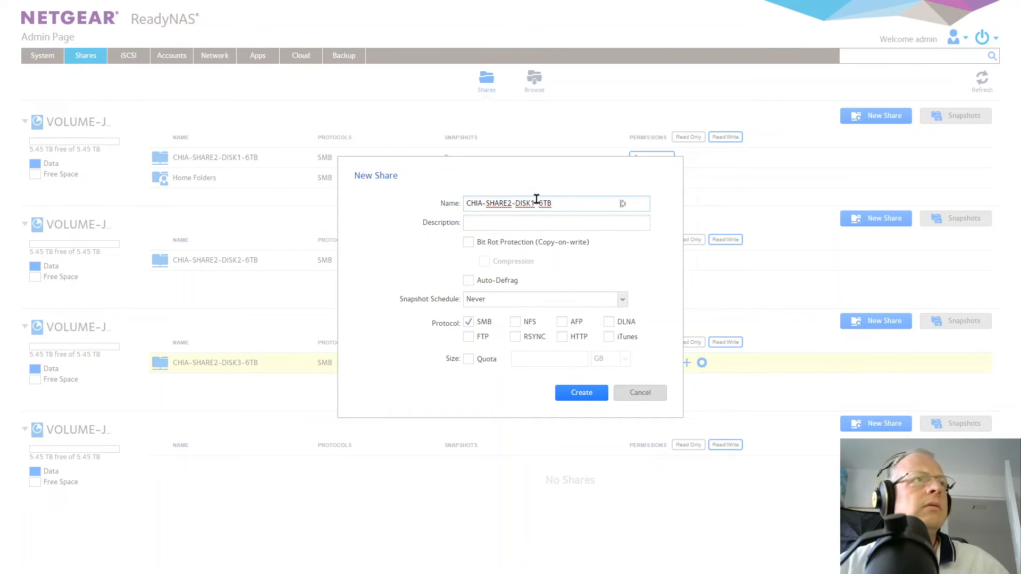
{"action": "key", "text": "BackSpace"}
{"action": "type", "text": "4"}
{"action": "left_click", "coordinate": [588, 393]}
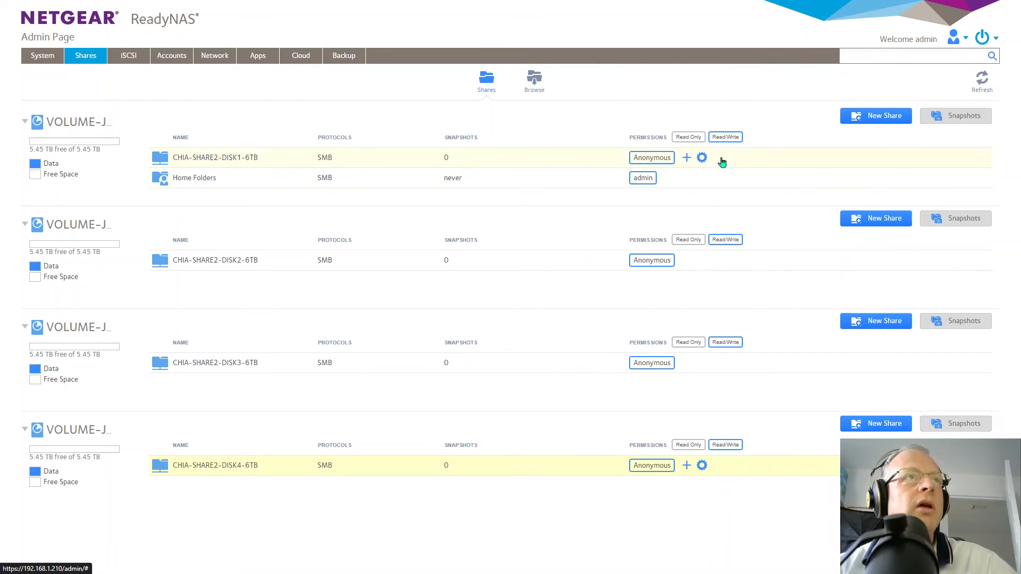
{"action": "left_click", "coordinate": [702, 158]}
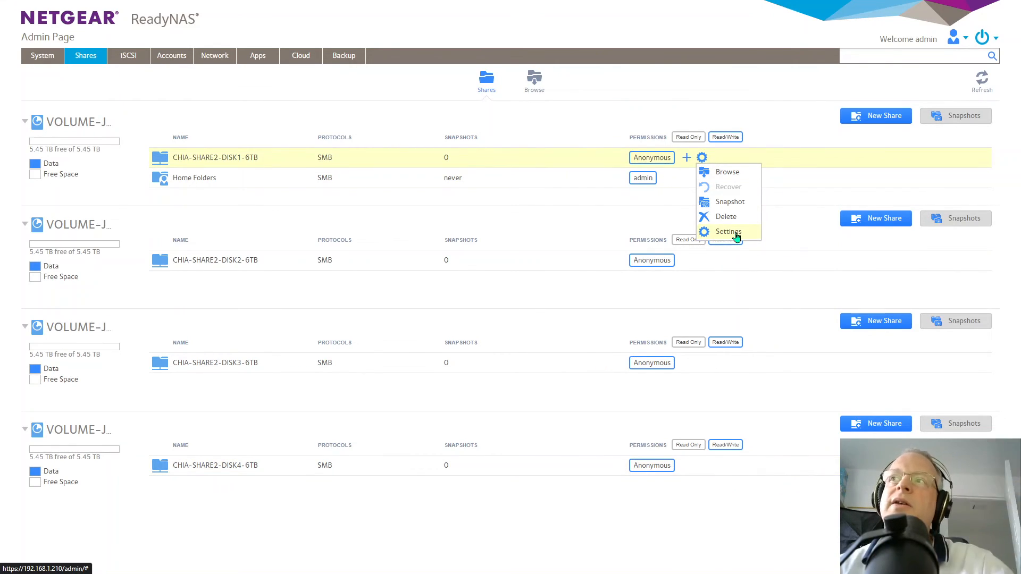
{"action": "left_click", "coordinate": [725, 88]}
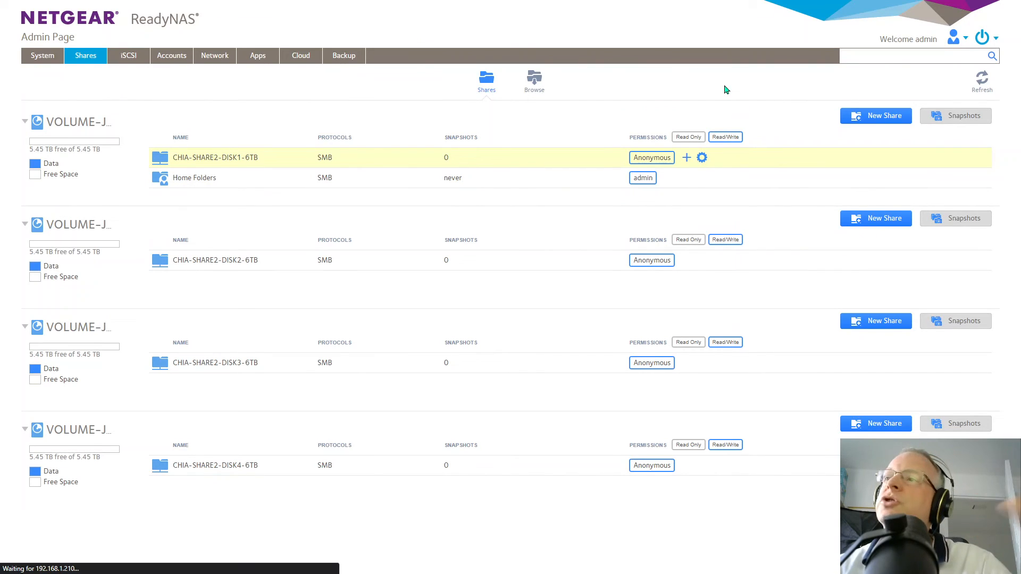